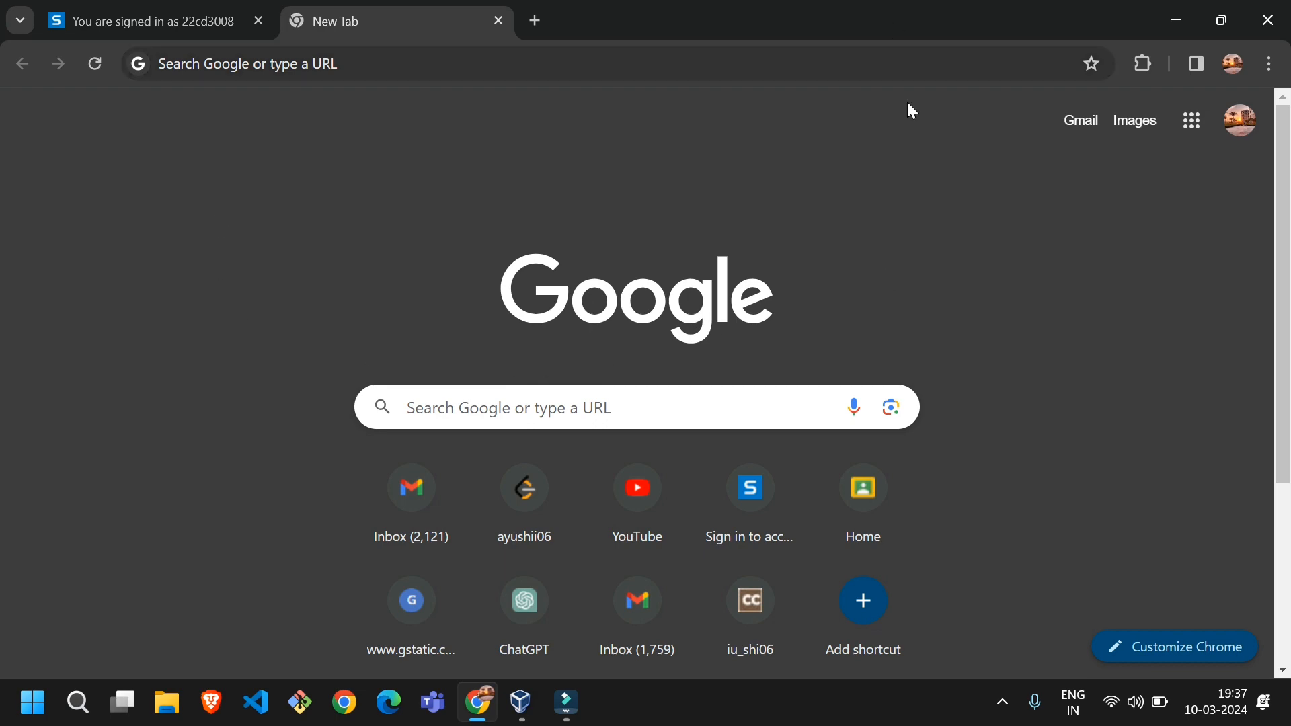
Search the web for the virtual box installer
{"action": "left_click", "coordinate": [339, 63]}
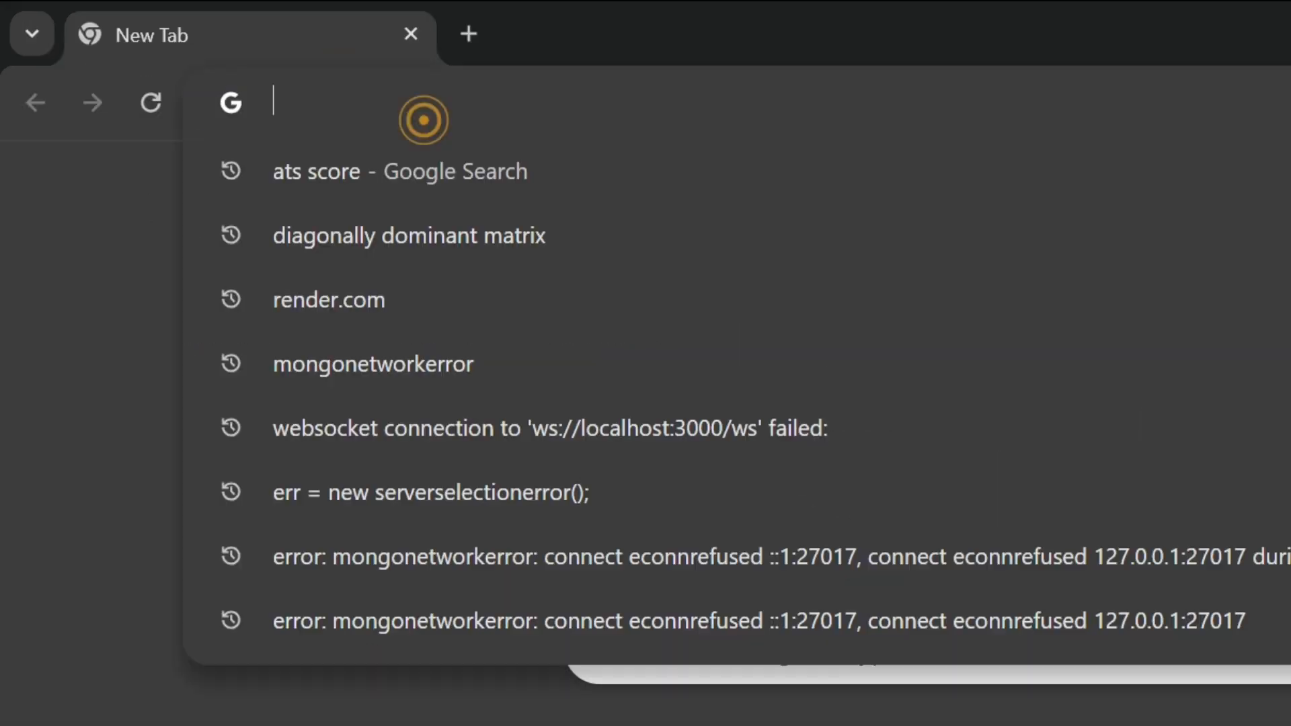
{"action": "type", "text": "virtual boc"}
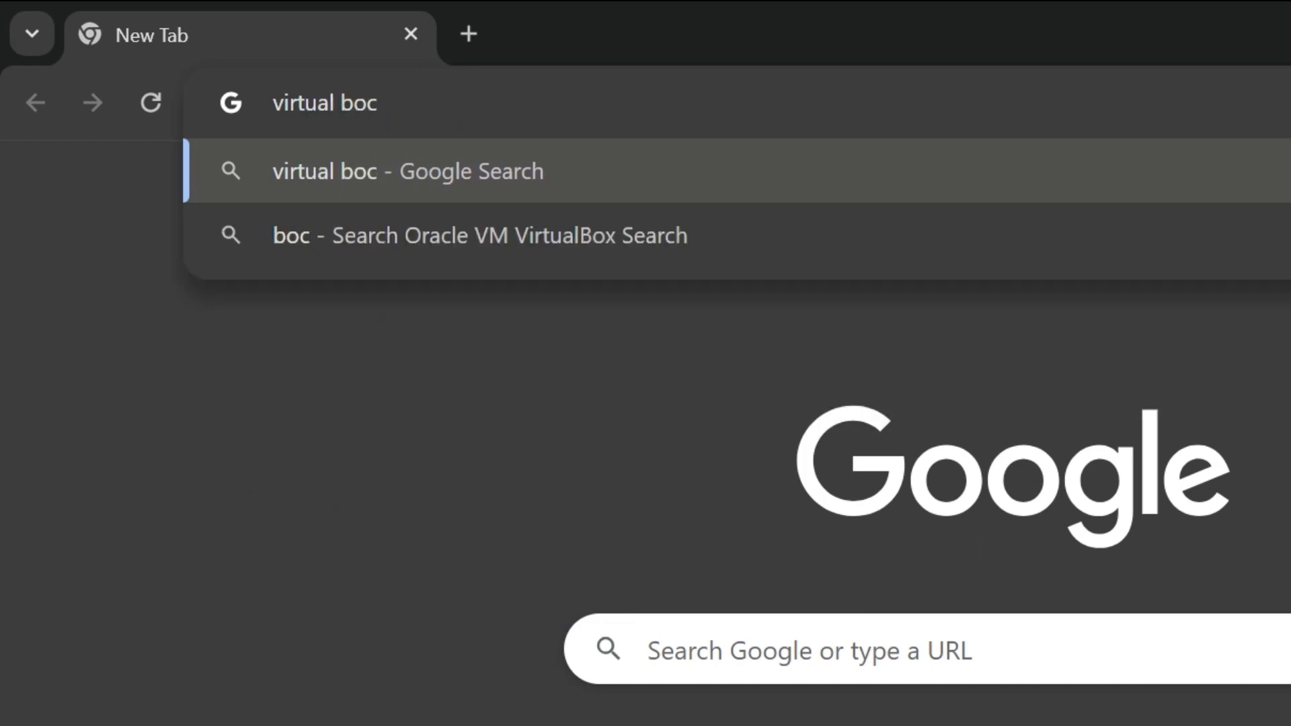
{"action": "key", "text": "BackSpace"}
{"action": "type", "text": "x insta;;"}
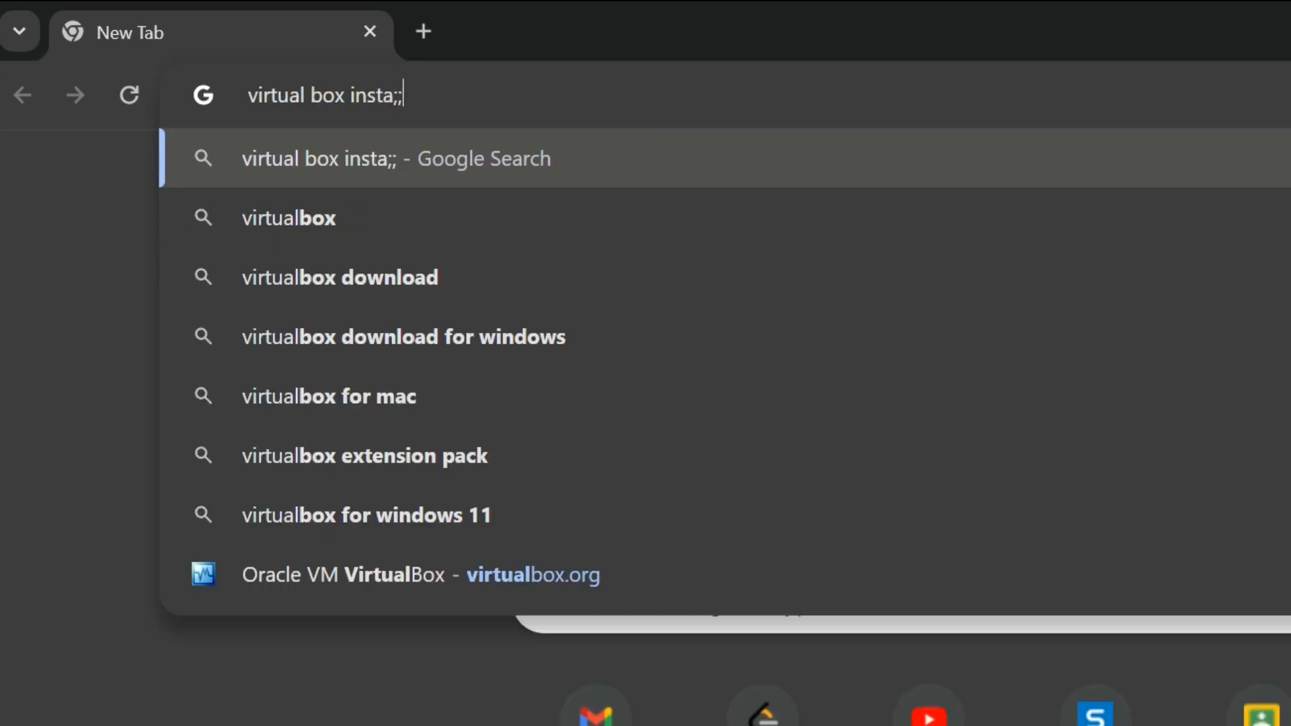
{"action": "key", "text": "Return"}
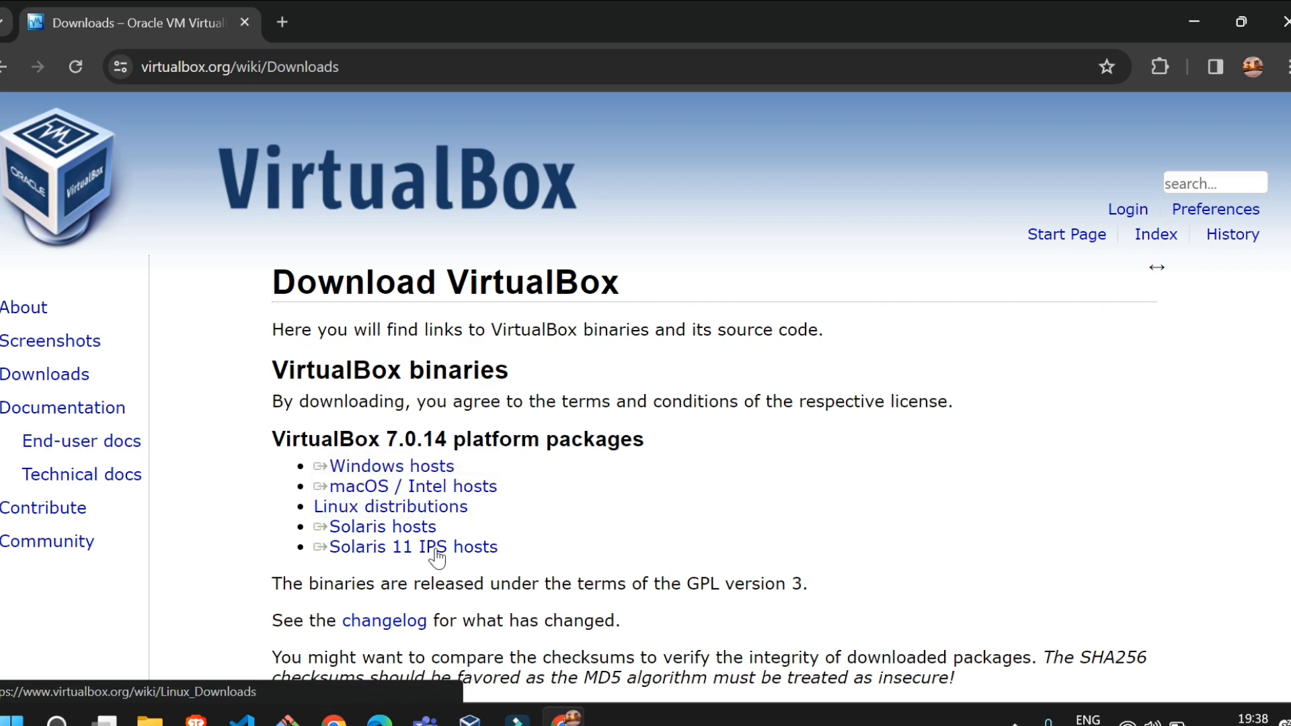
Download the VirtualBox 7.0.14 platform package for Windows hosts and pause its download
{"action": "left_click", "coordinate": [400, 469]}
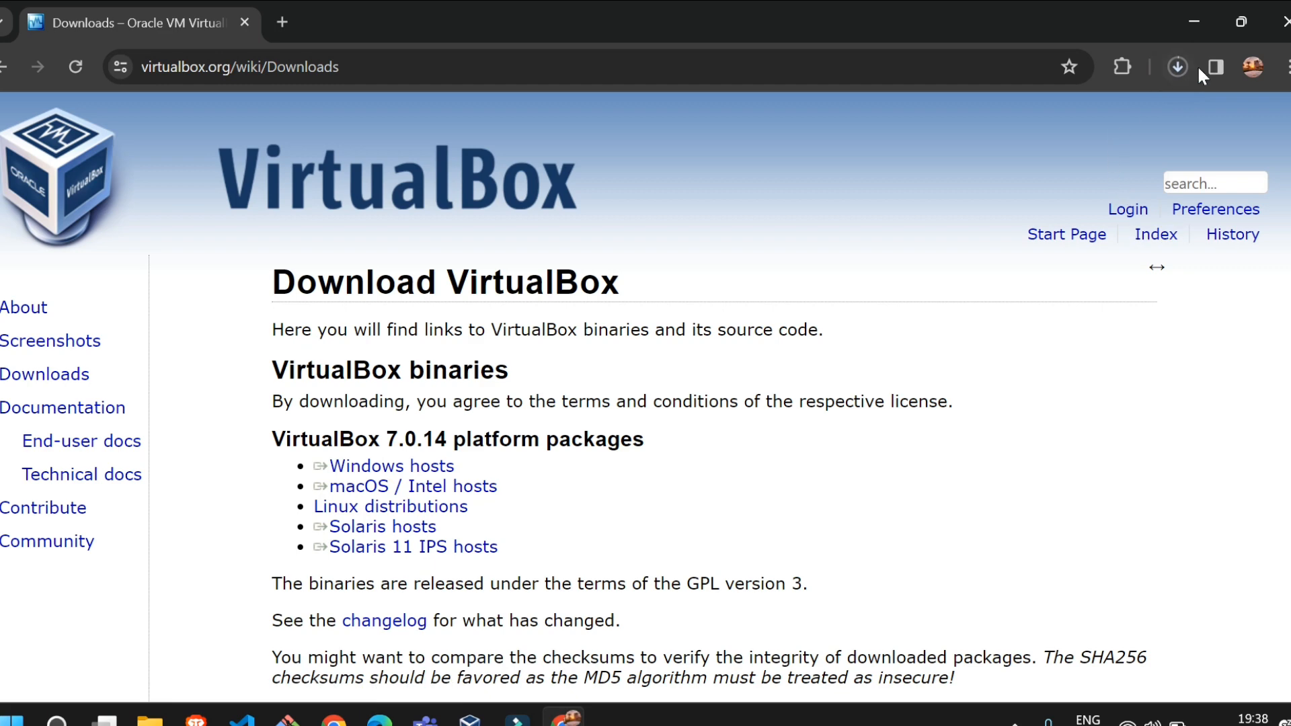
{"action": "left_click", "coordinate": [1177, 66]}
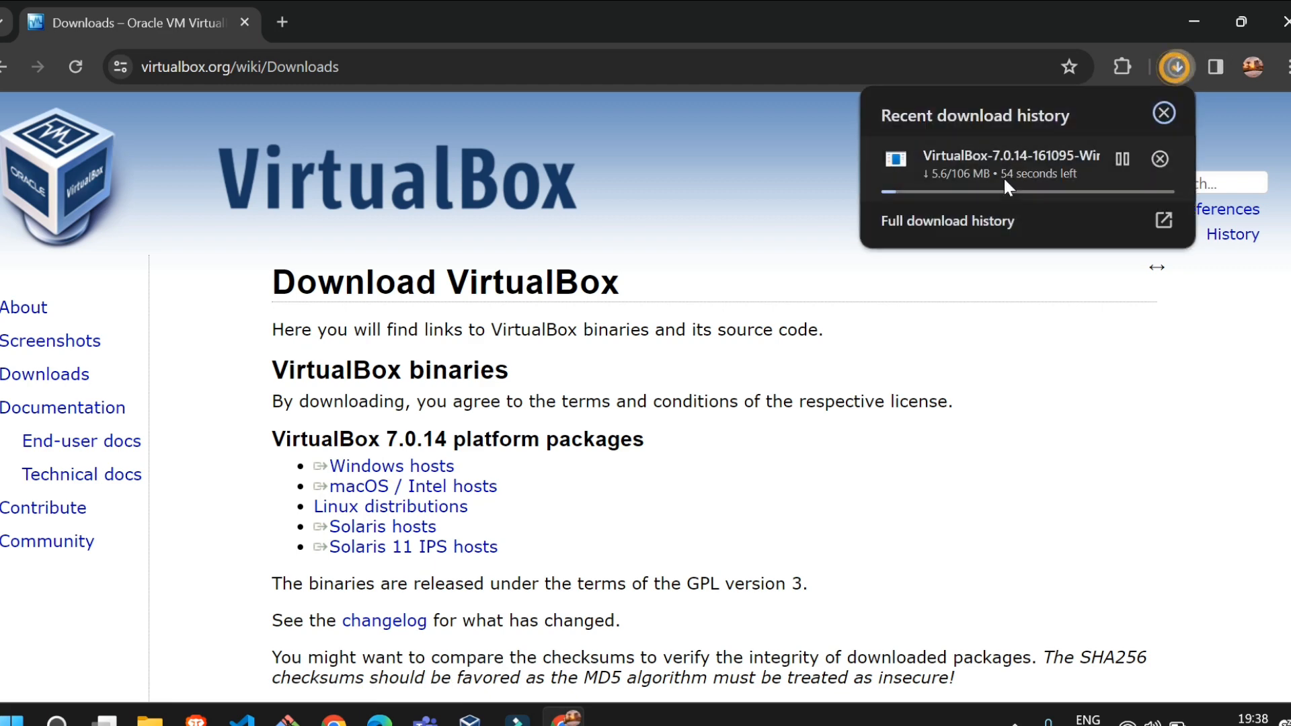
{"action": "left_click", "coordinate": [1122, 163]}
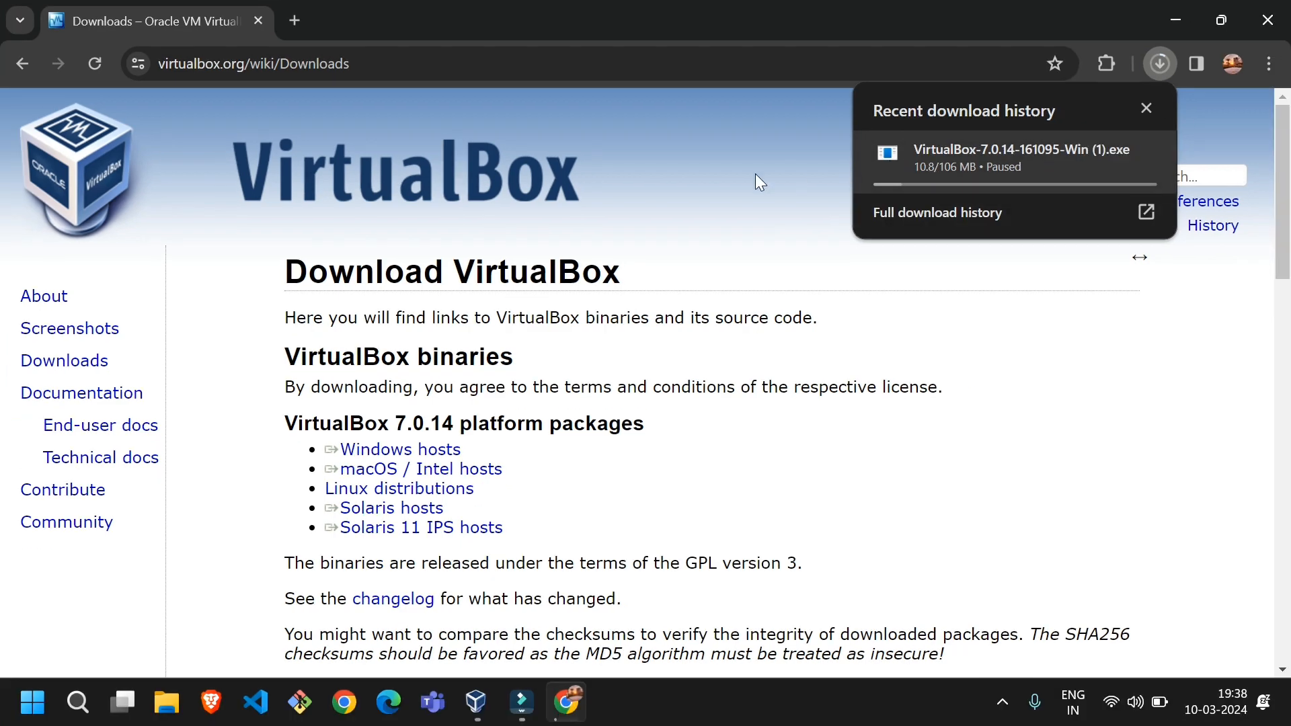
Run the previously downloaded VirtualBox-7.0.14-161095-Win.exe from the full download list, view the setup options, and exit the setup wizard
{"action": "left_click", "coordinate": [1270, 63]}
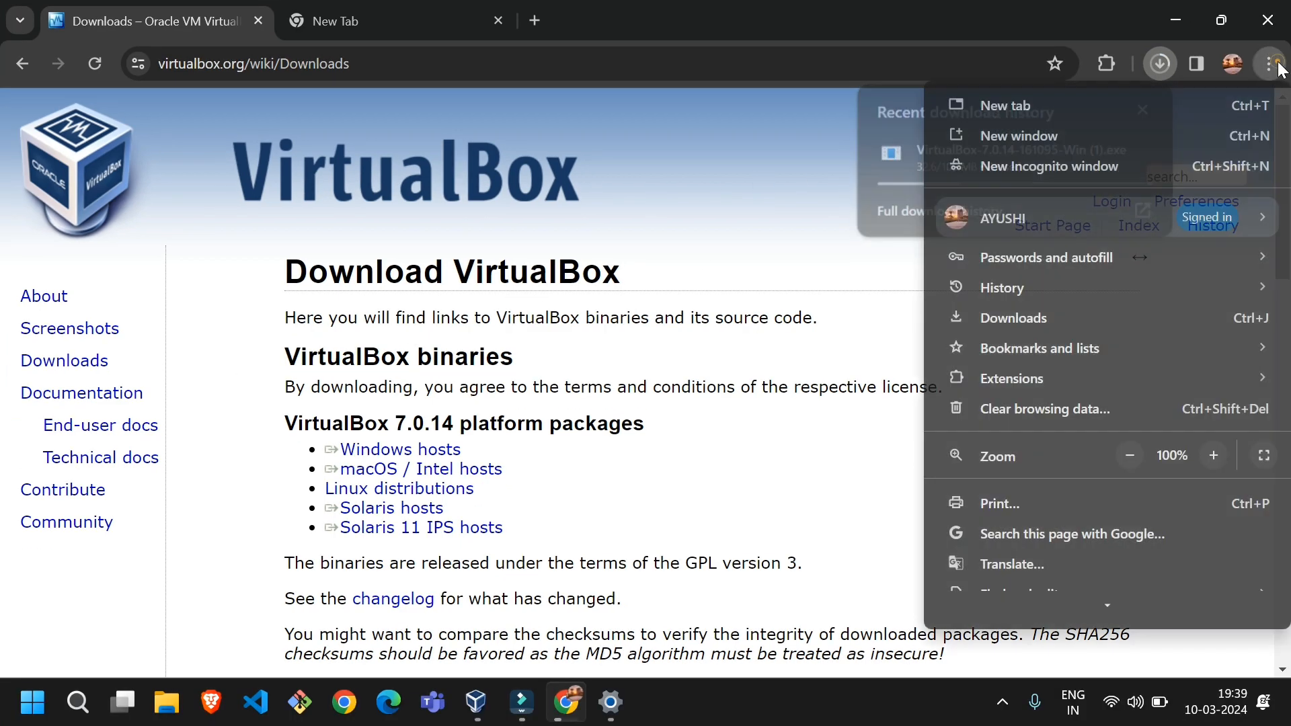
{"action": "left_click", "coordinate": [1034, 319]}
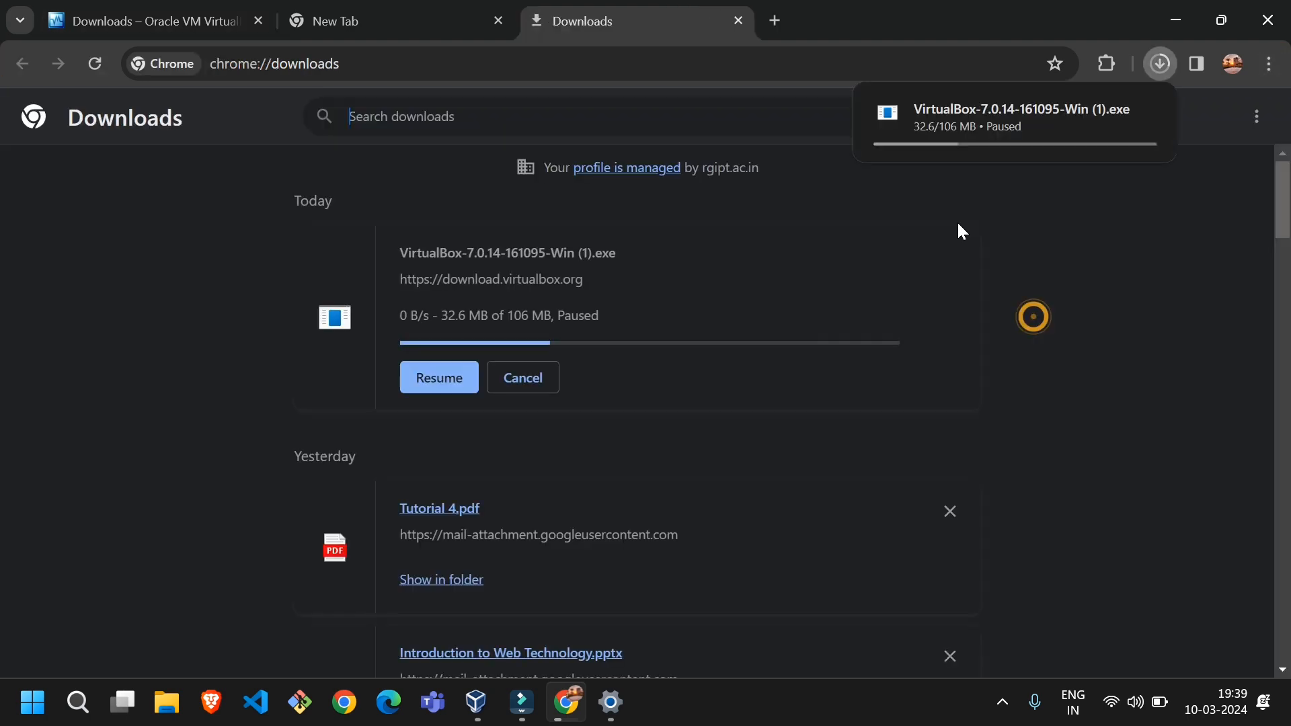
{"action": "left_click_drag", "start_coordinate": [1290, 198], "coordinate": [1290, 552]}
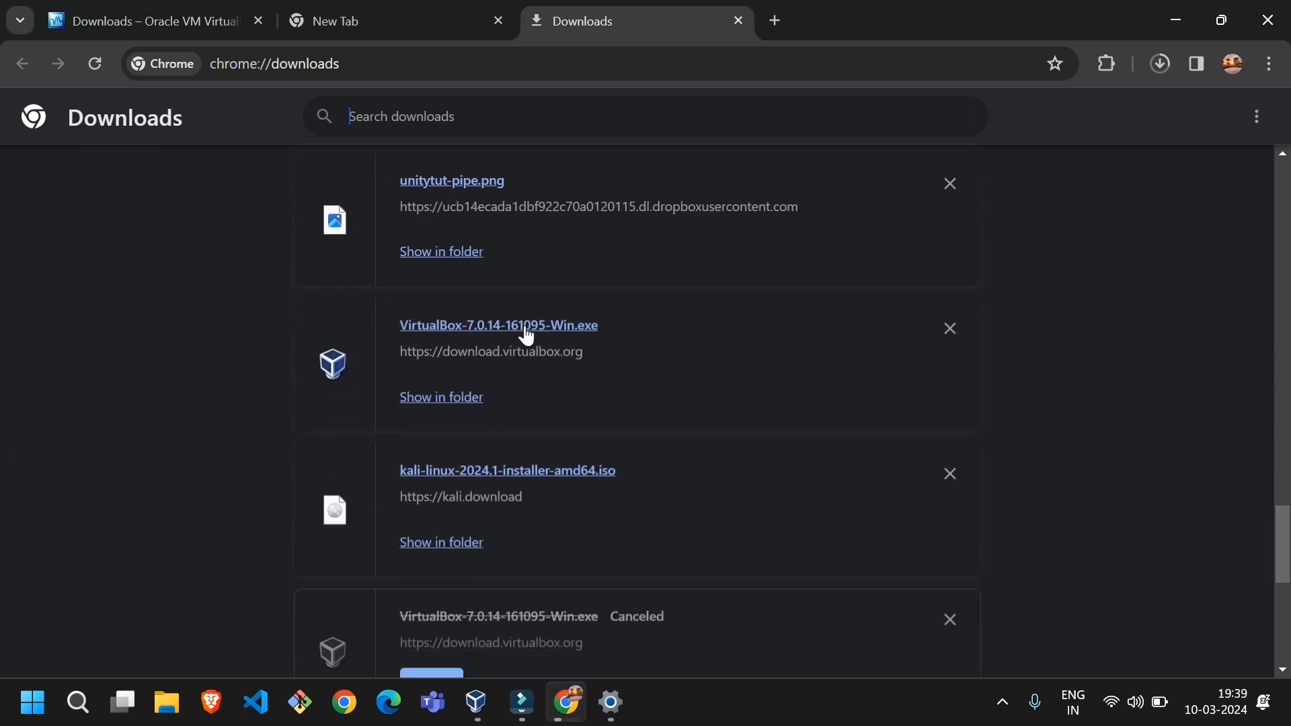
{"action": "left_click", "coordinate": [460, 326]}
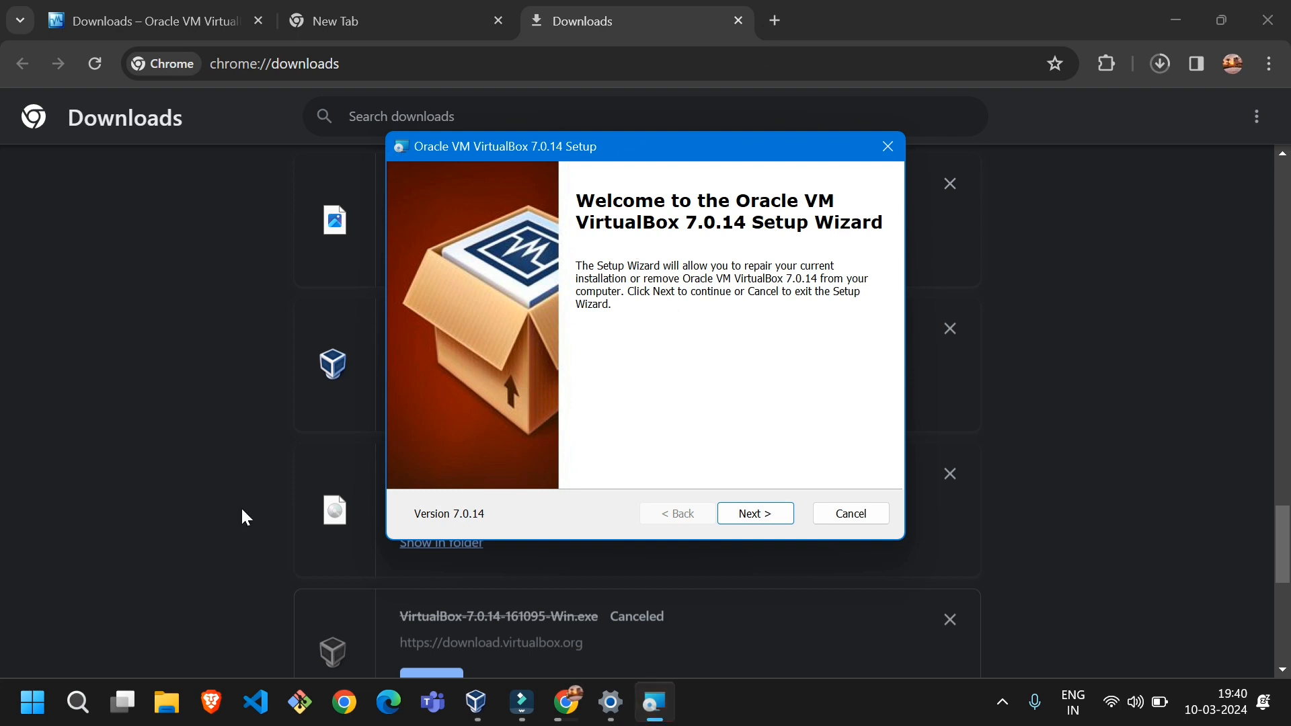
{"action": "left_click", "coordinate": [736, 514]}
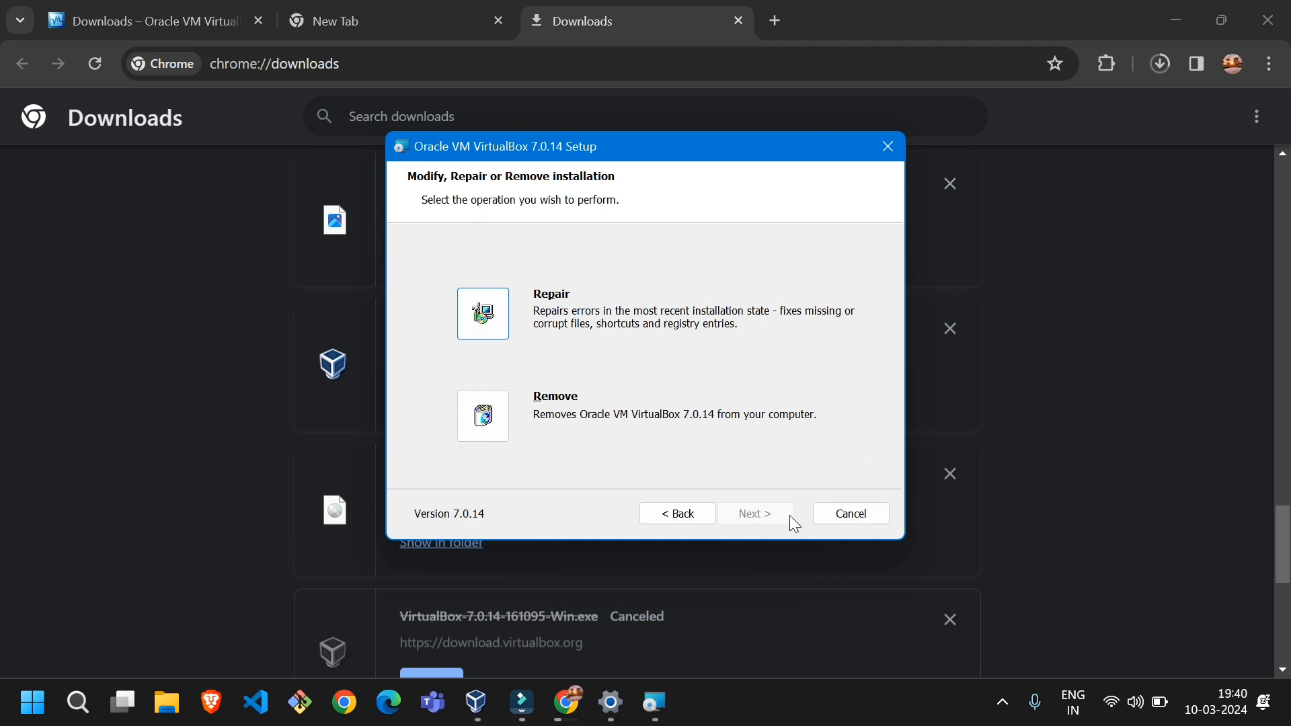
{"action": "left_click", "coordinate": [755, 519]}
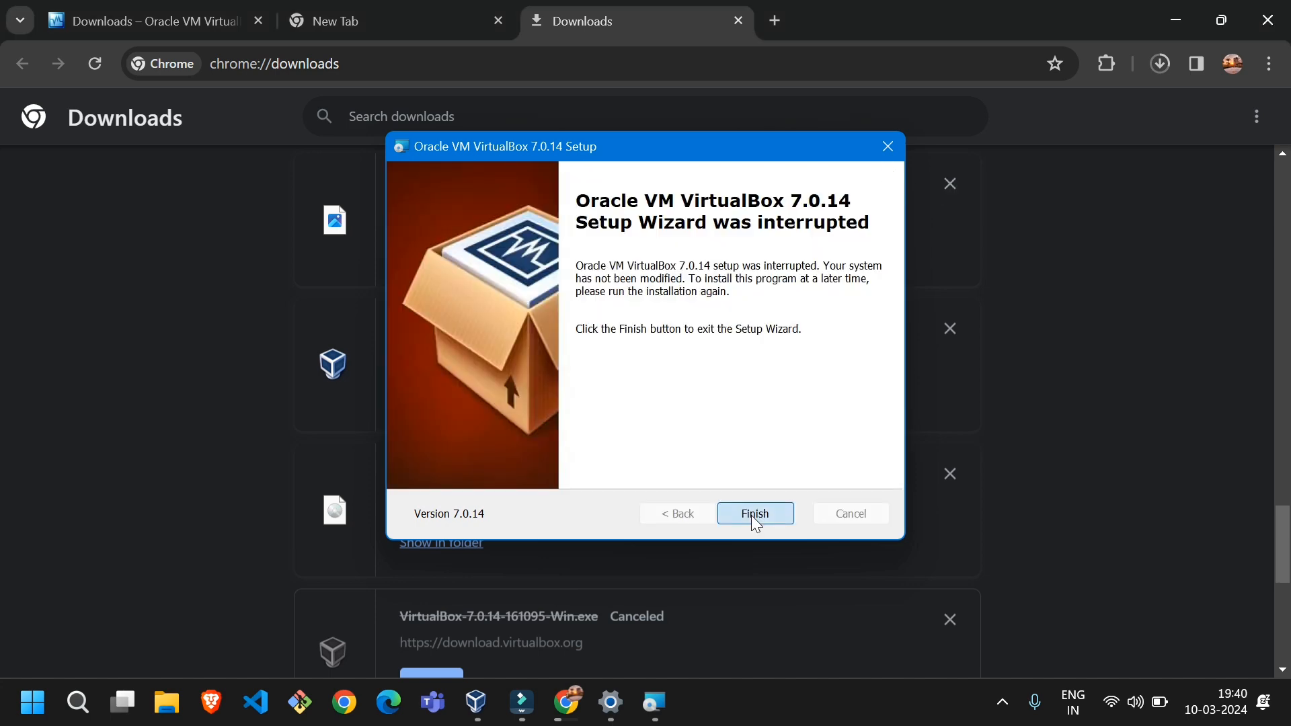
Search the computer for "oracle" and launch Oracle VM VirtualBox
{"action": "left_click", "coordinate": [95, 704]}
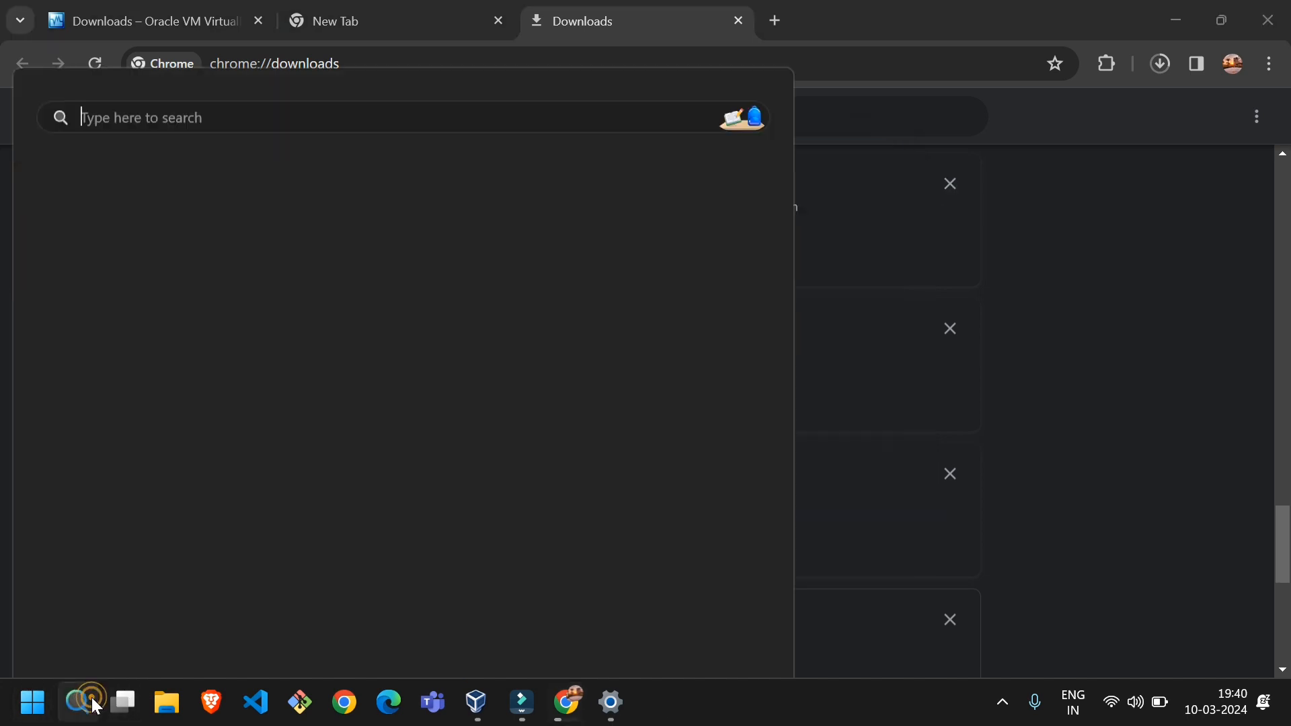
{"action": "type", "text": "oracle"}
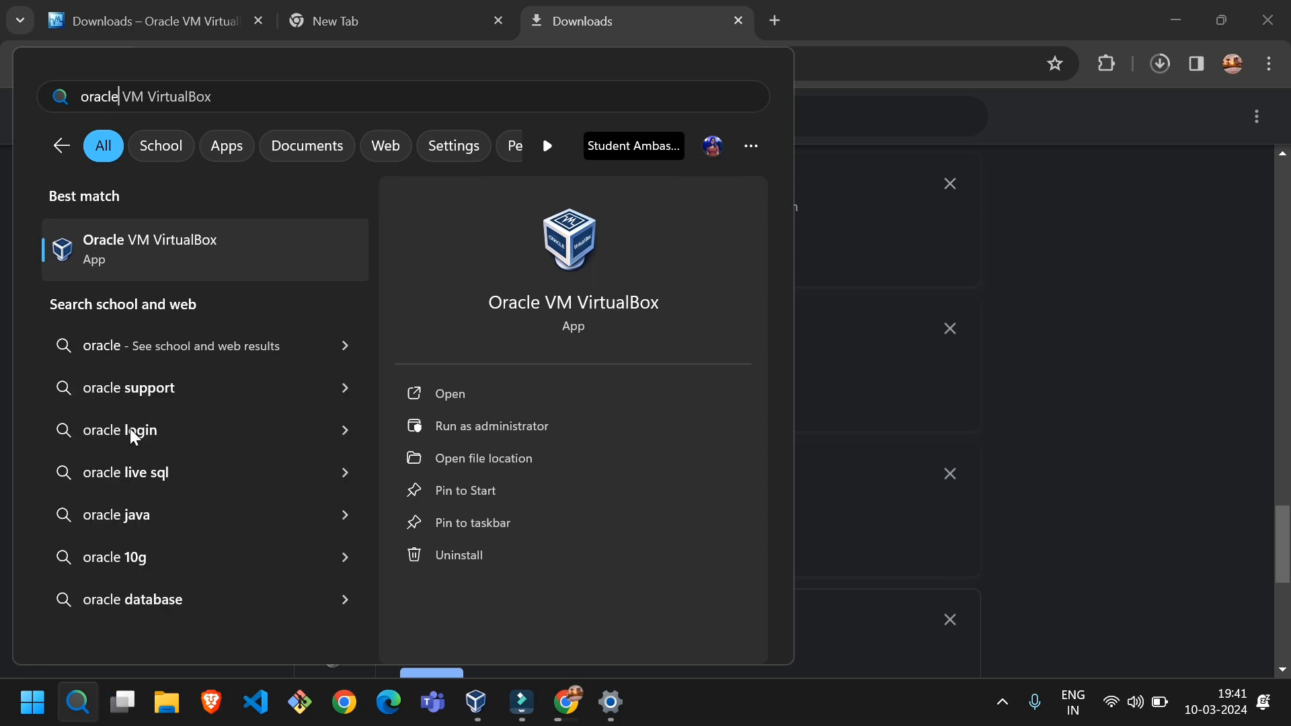
{"action": "left_click", "coordinate": [191, 258]}
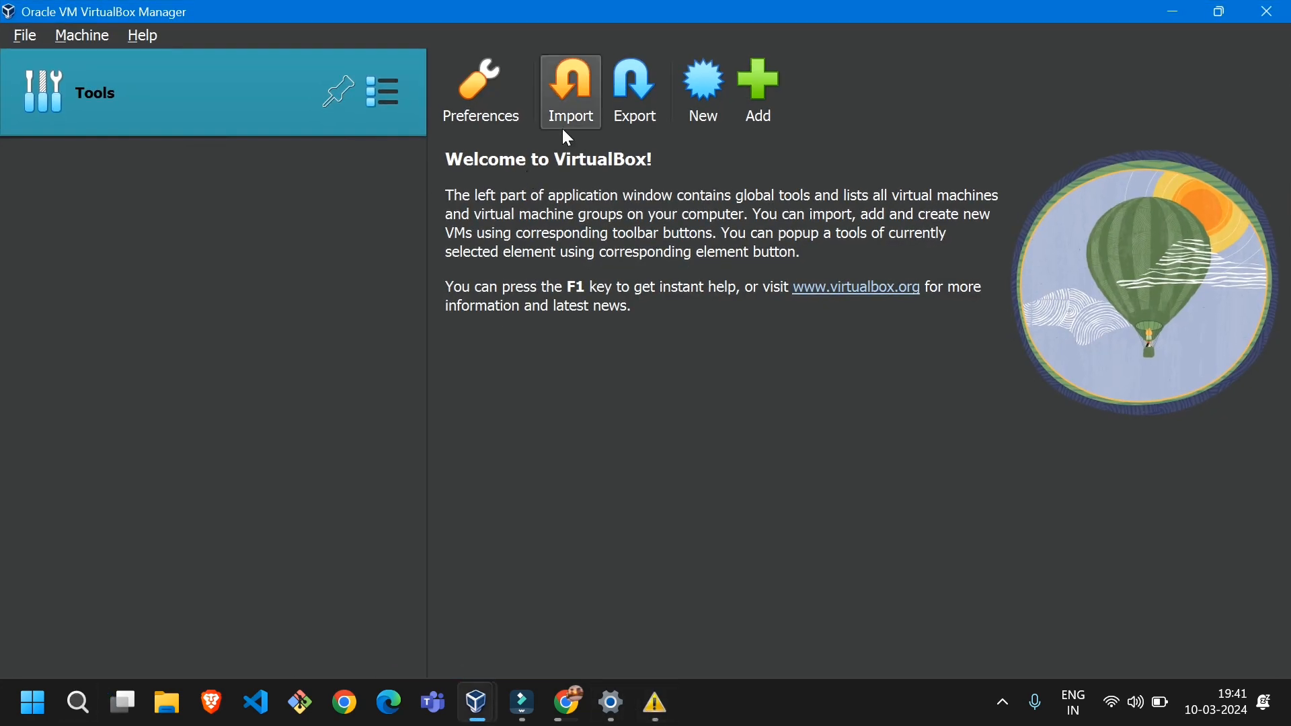
{"action": "left_click", "coordinate": [230, 11]}
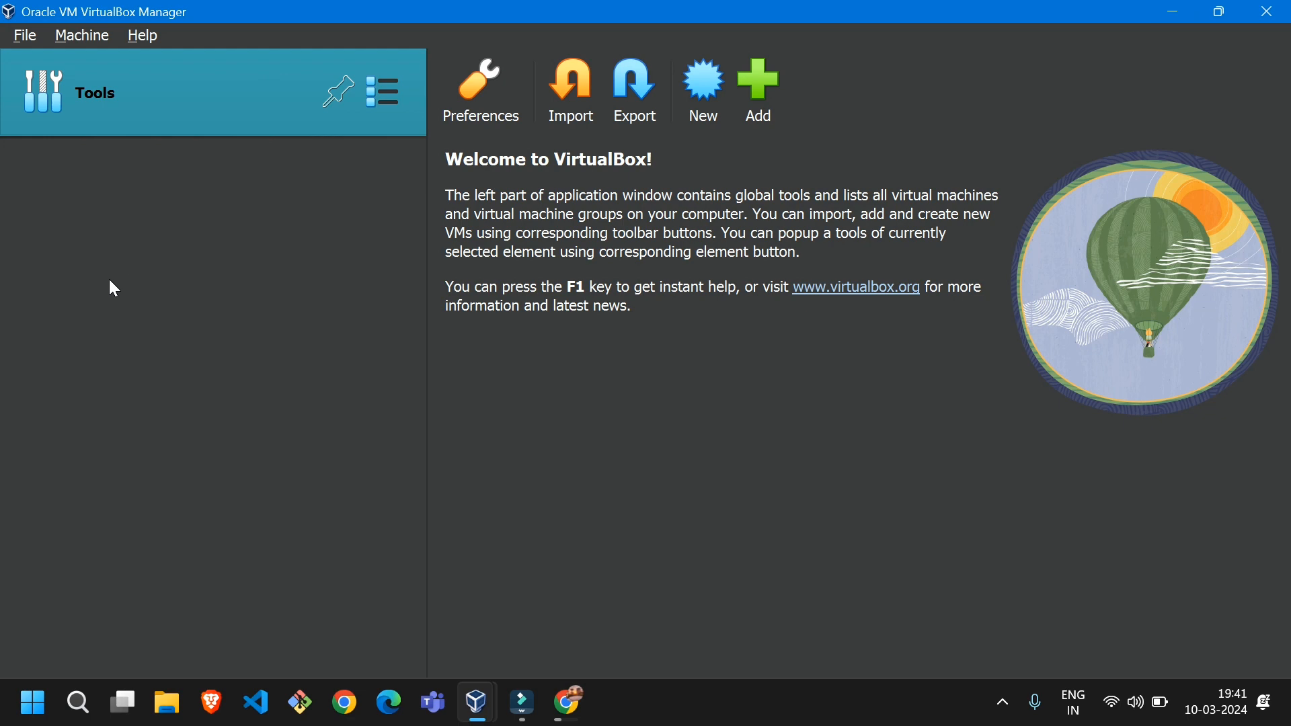
Return to the Chrome browser and search the web for "kali linux iso file" in a new tab
{"action": "left_click", "coordinate": [1176, 11]}
{"action": "left_click", "coordinate": [406, 8]}
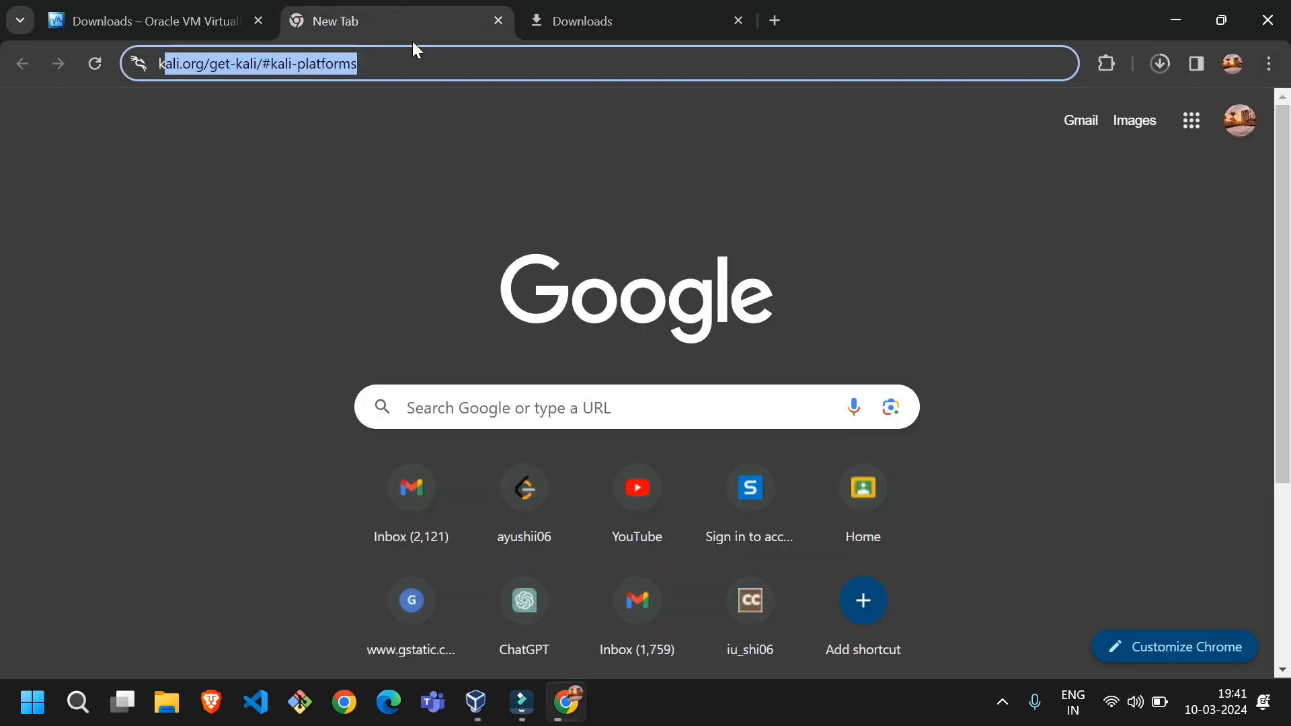
{"action": "left_click", "coordinate": [413, 50]}
{"action": "left_click", "coordinate": [774, 20]}
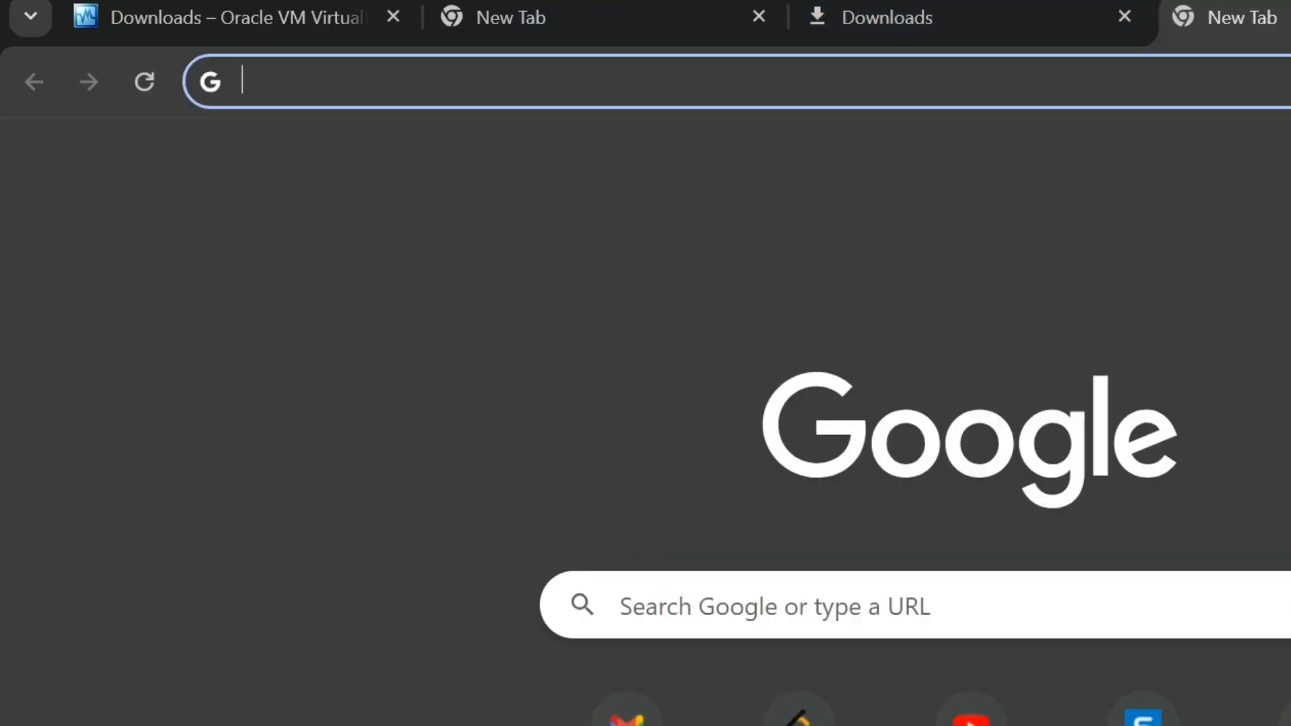
{"action": "type", "text": "kalo"}
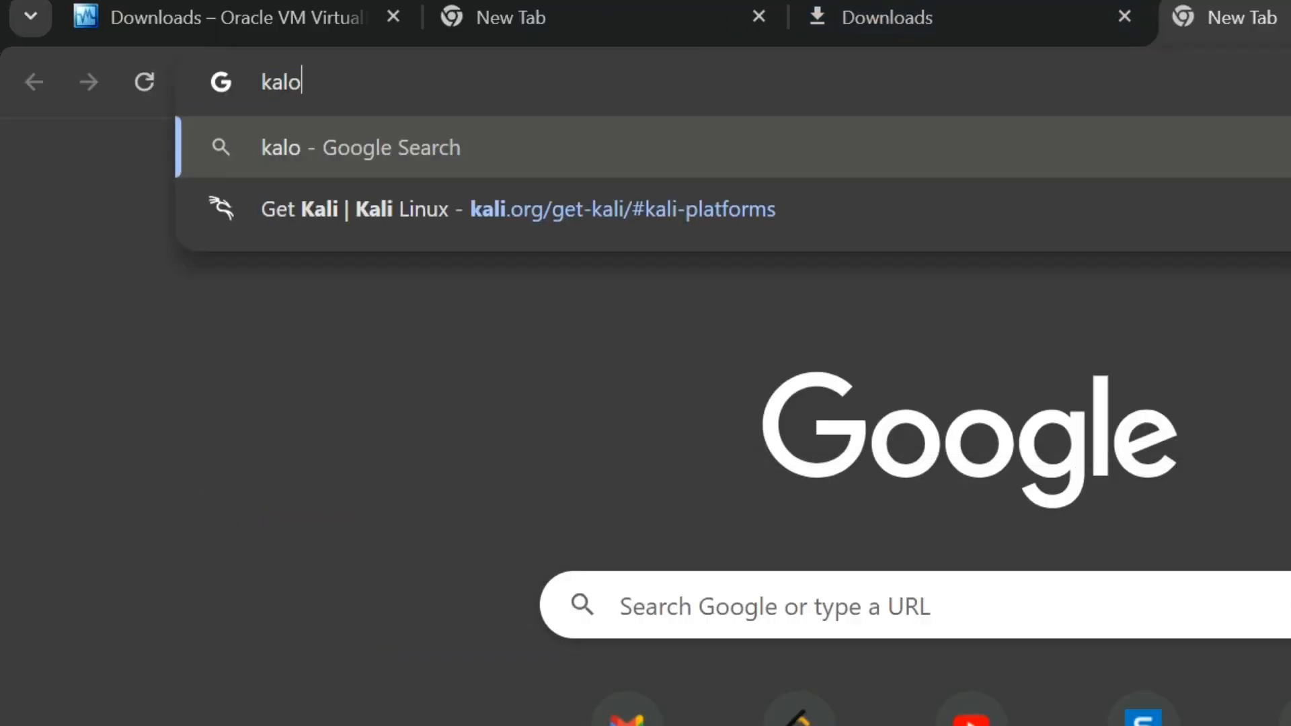
{"action": "key", "text": "BackSpace"}
{"action": "type", "text": "i linux "}
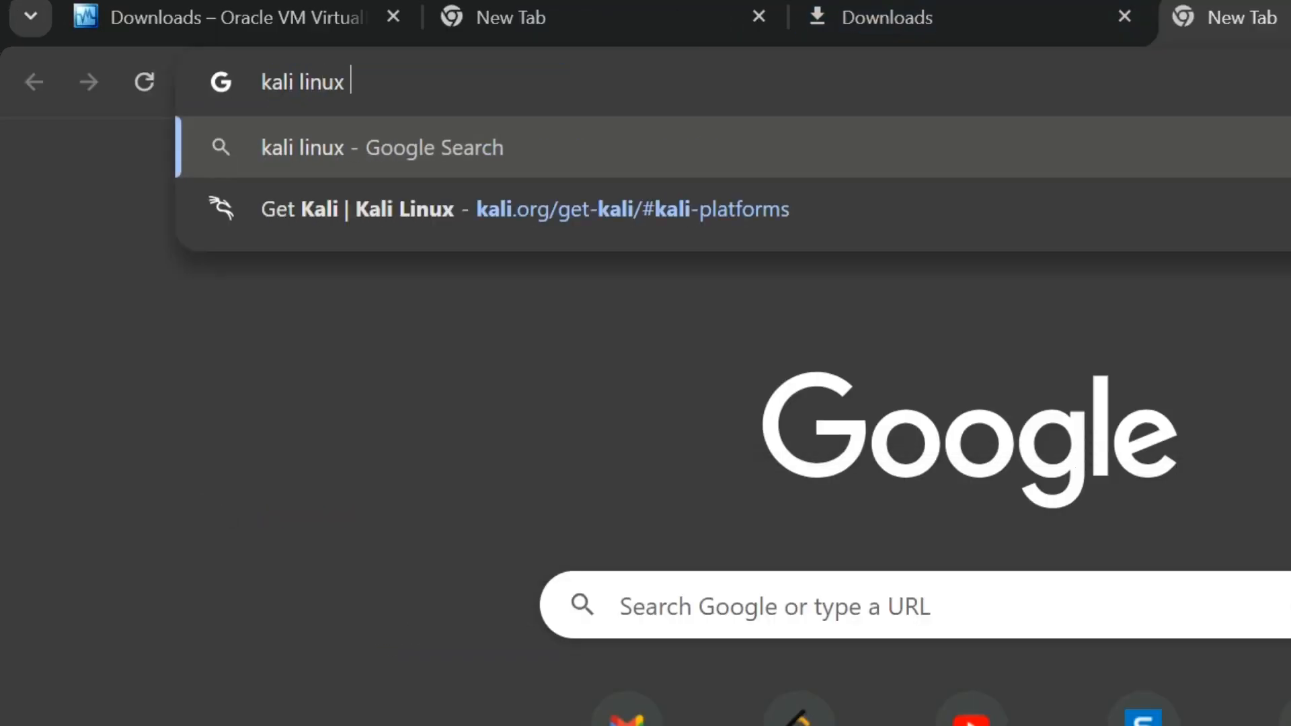
{"action": "type", "text": "iso file"}
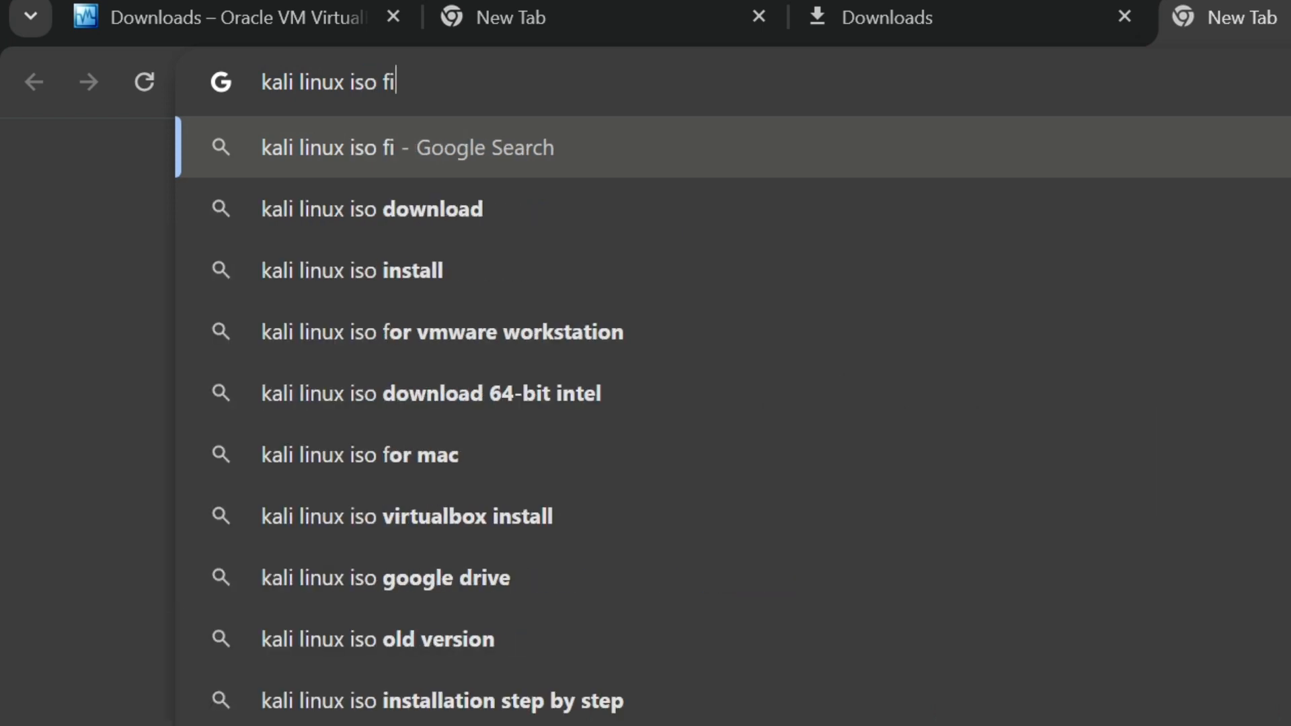
{"action": "key", "text": "Return"}
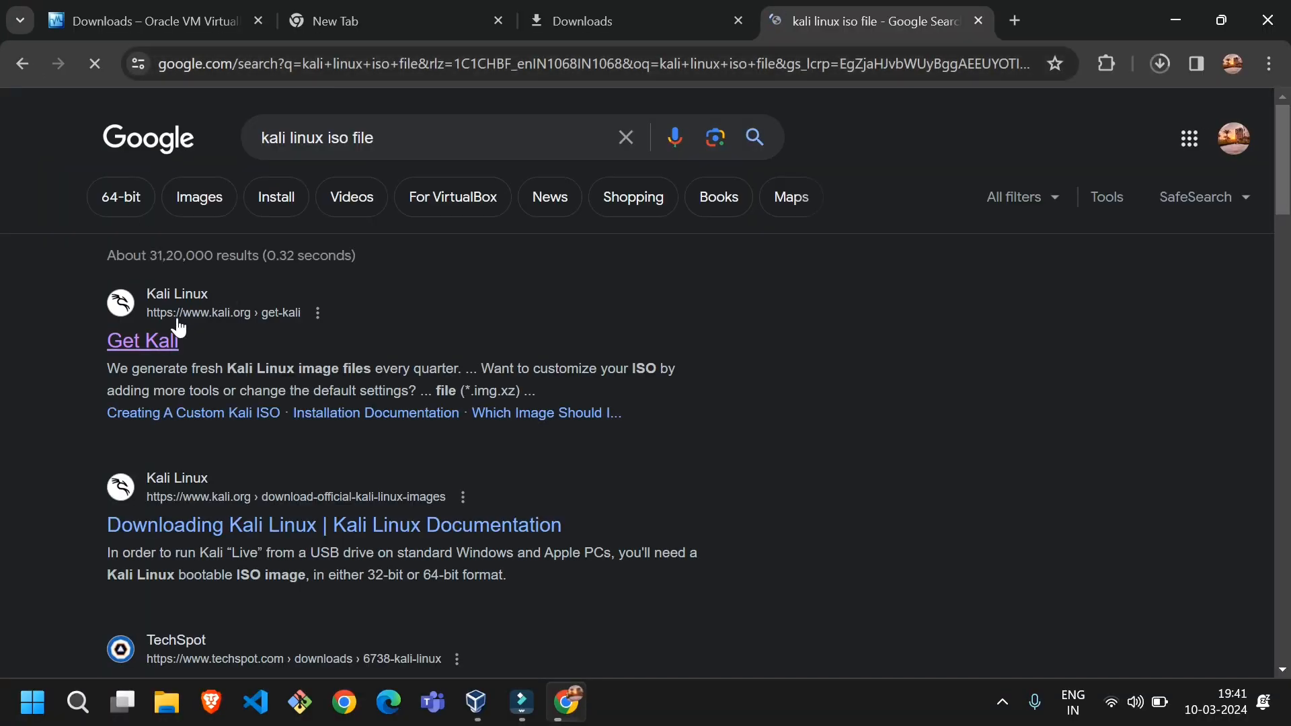
Open the Get Kali page's Installer Images section and download the recommended 64-bit Kali Linux 2024.1 Installer
{"action": "left_click", "coordinate": [275, 301]}
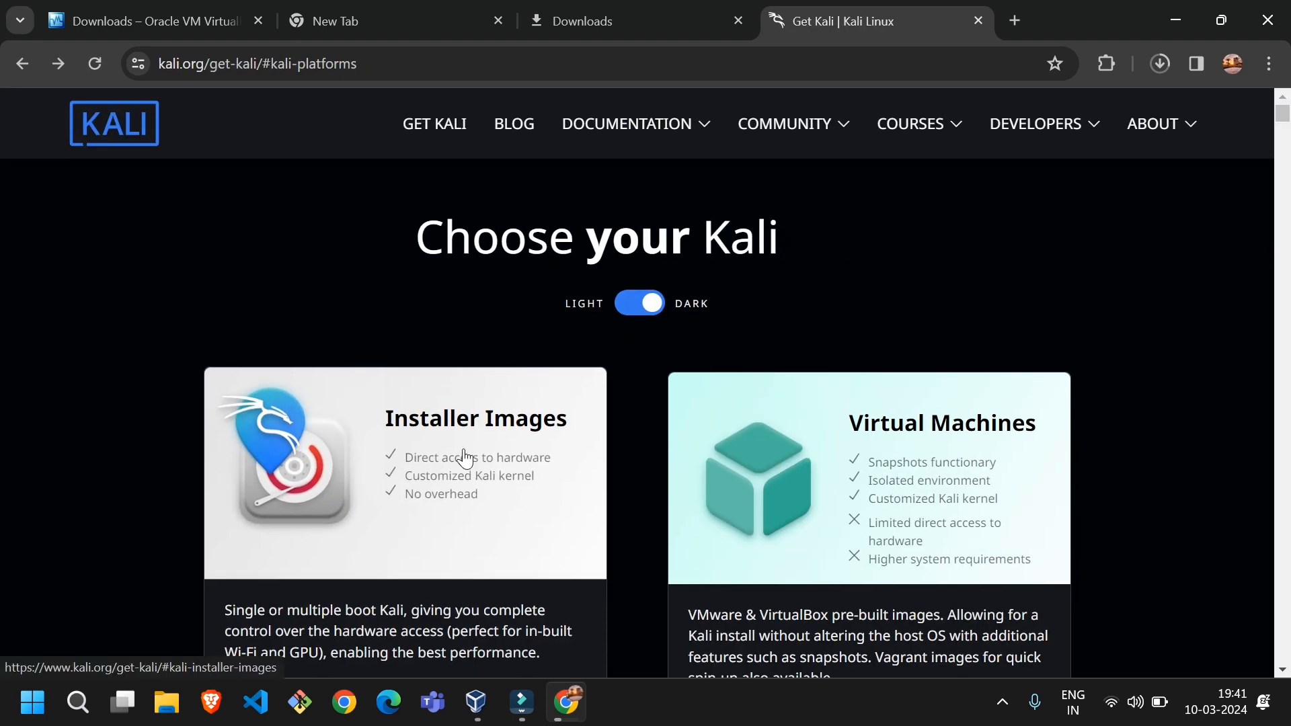
{"action": "left_click", "coordinate": [464, 455]}
{"action": "scroll", "coordinate": [407, 377], "scroll_direction": "down", "scroll_amount": 9}
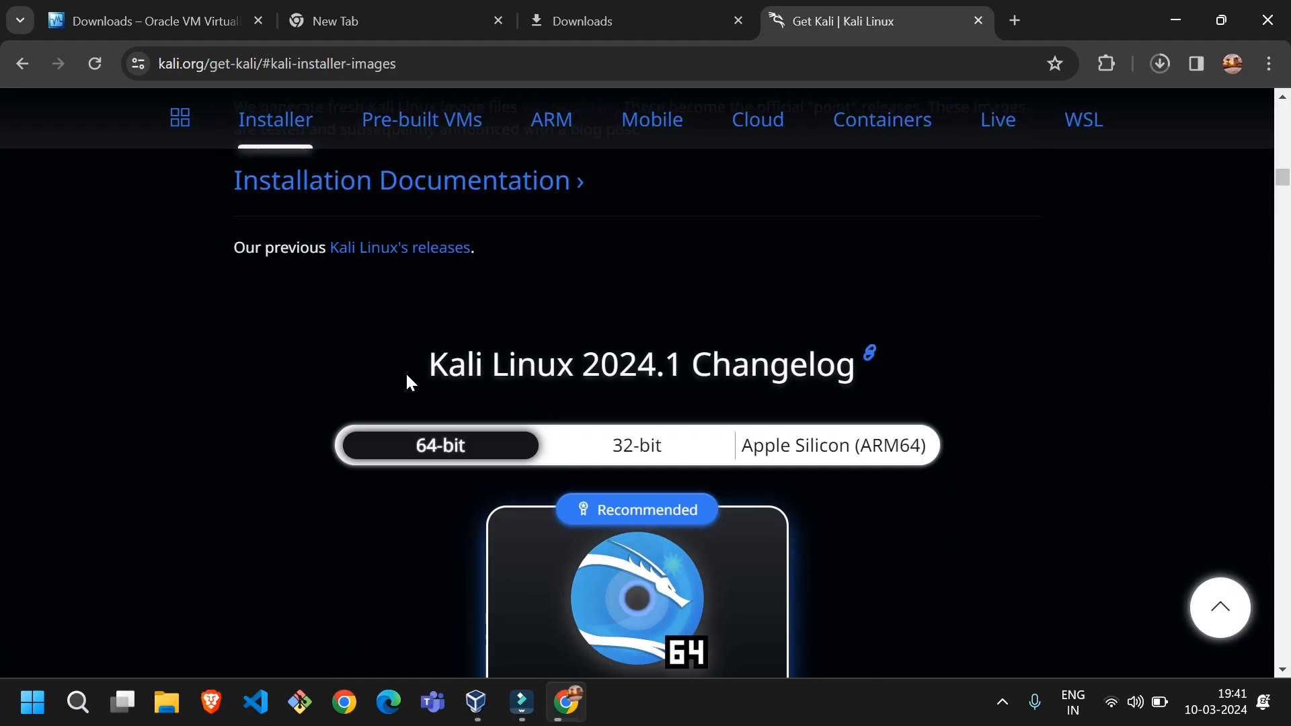
{"action": "scroll", "coordinate": [551, 518], "scroll_direction": "down", "scroll_amount": 5}
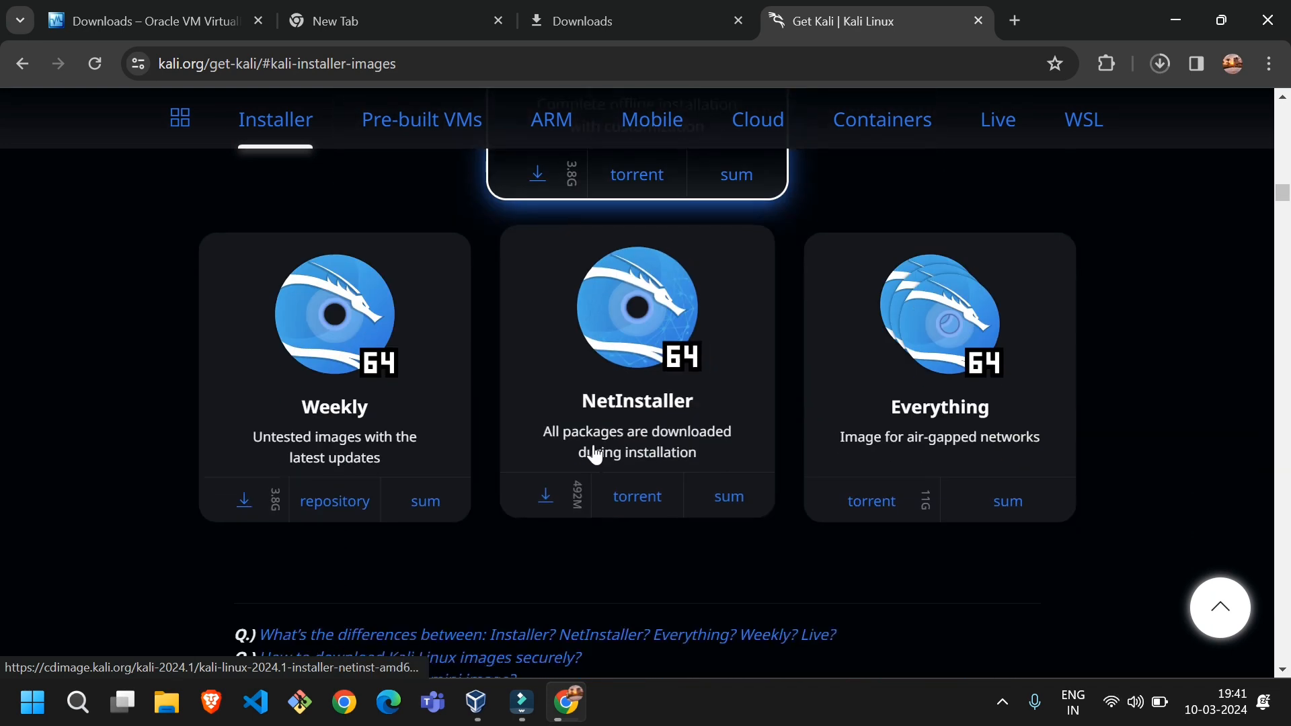
{"action": "scroll", "coordinate": [591, 450], "scroll_direction": "up", "scroll_amount": 6}
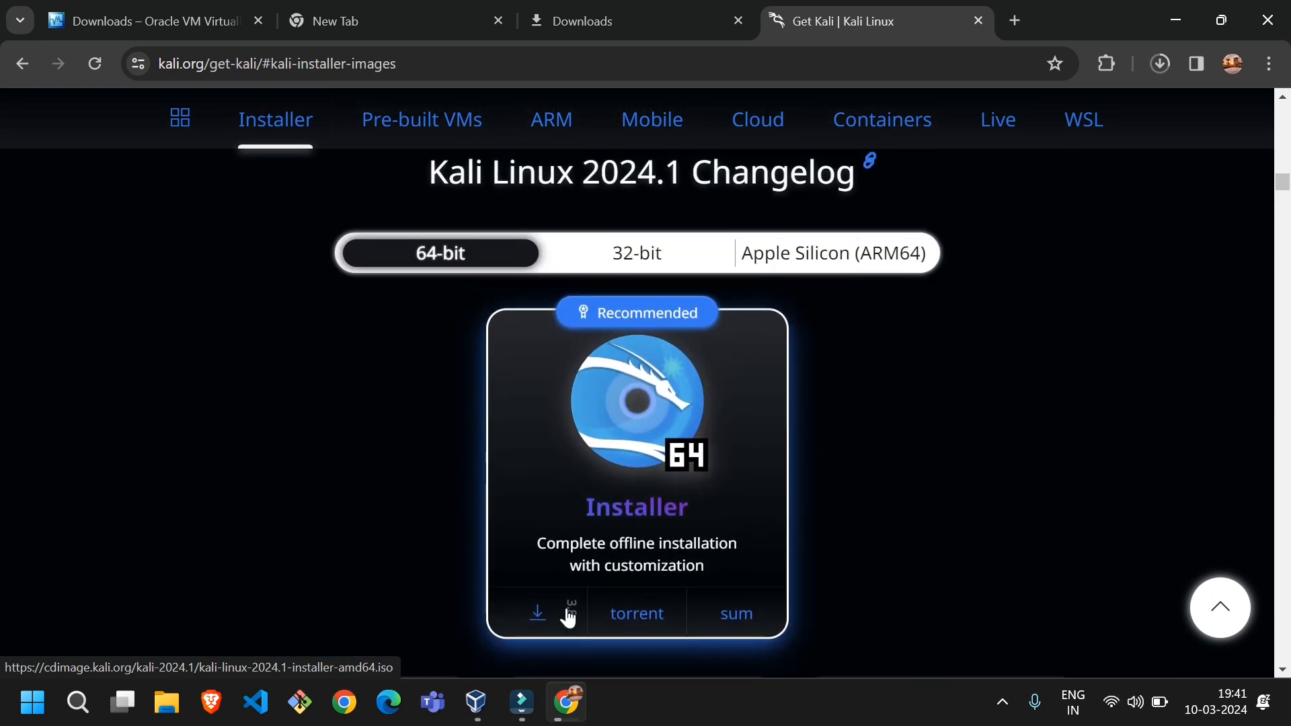
{"action": "left_click", "coordinate": [536, 615]}
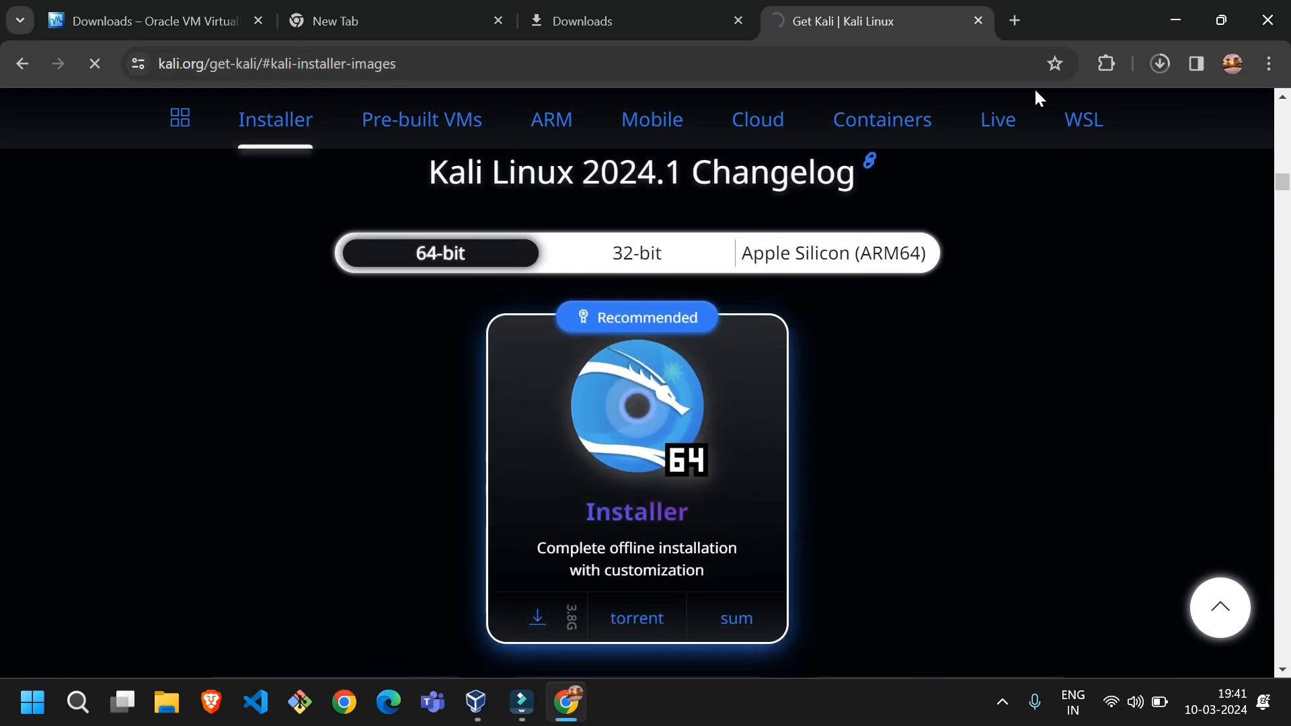
Show the recent downloads and pause the Kali Linux installer image download
{"action": "left_click", "coordinate": [1161, 54]}
{"action": "mouse_move", "coordinate": [963, 169]}
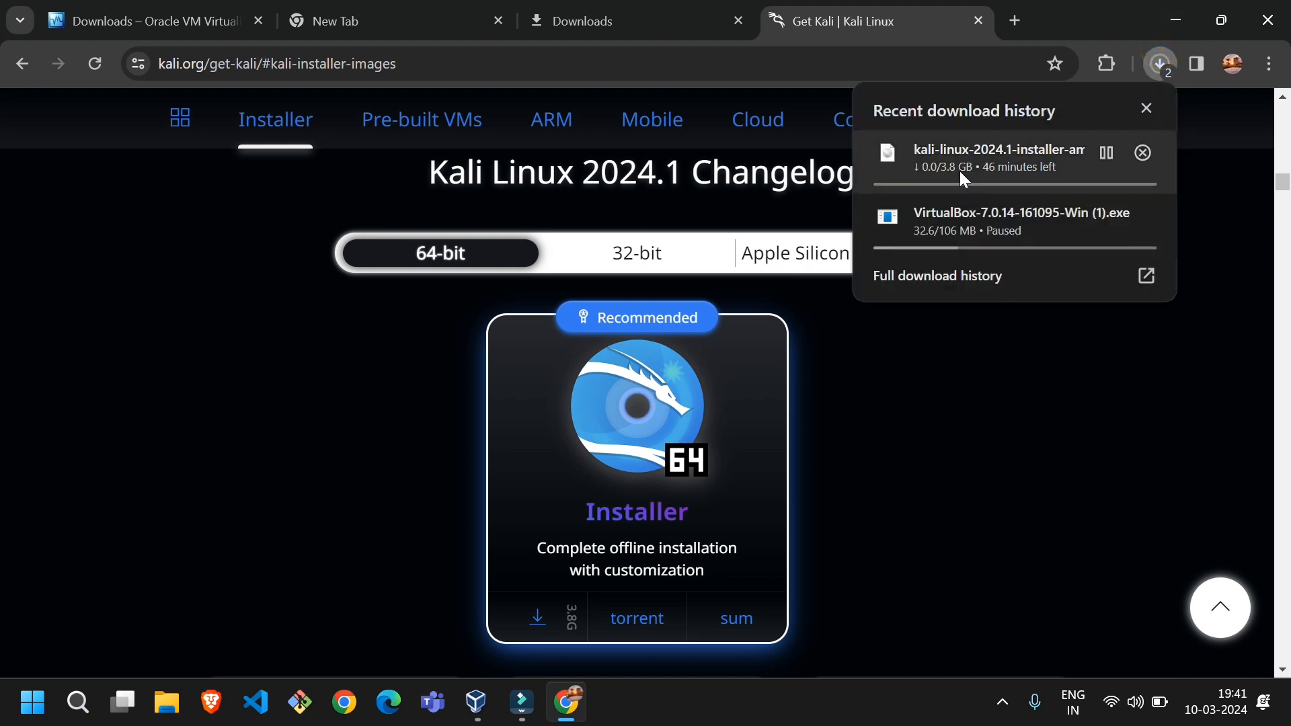
{"action": "left_click", "coordinate": [1107, 153]}
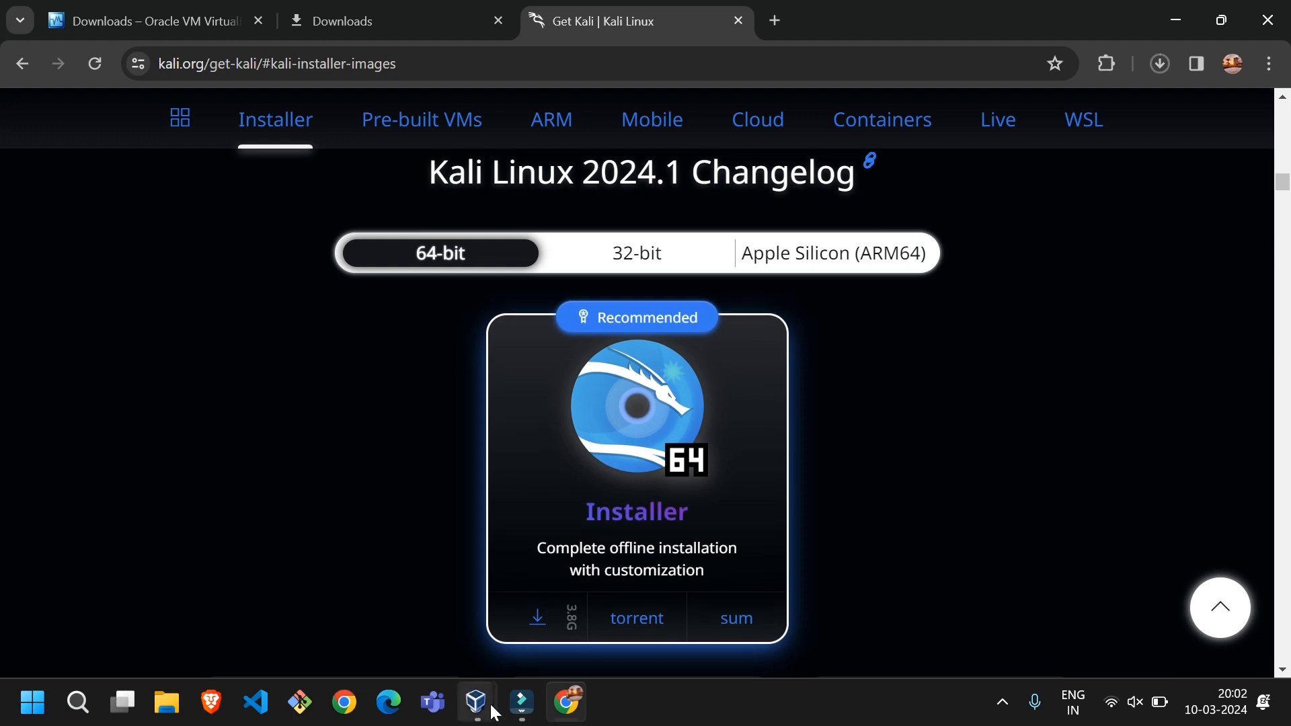
Switch to Oracle VM VirtualBox Manager, start creating a new virtual machine and name it Kali Linux
{"action": "mouse_move", "coordinate": [476, 703]}
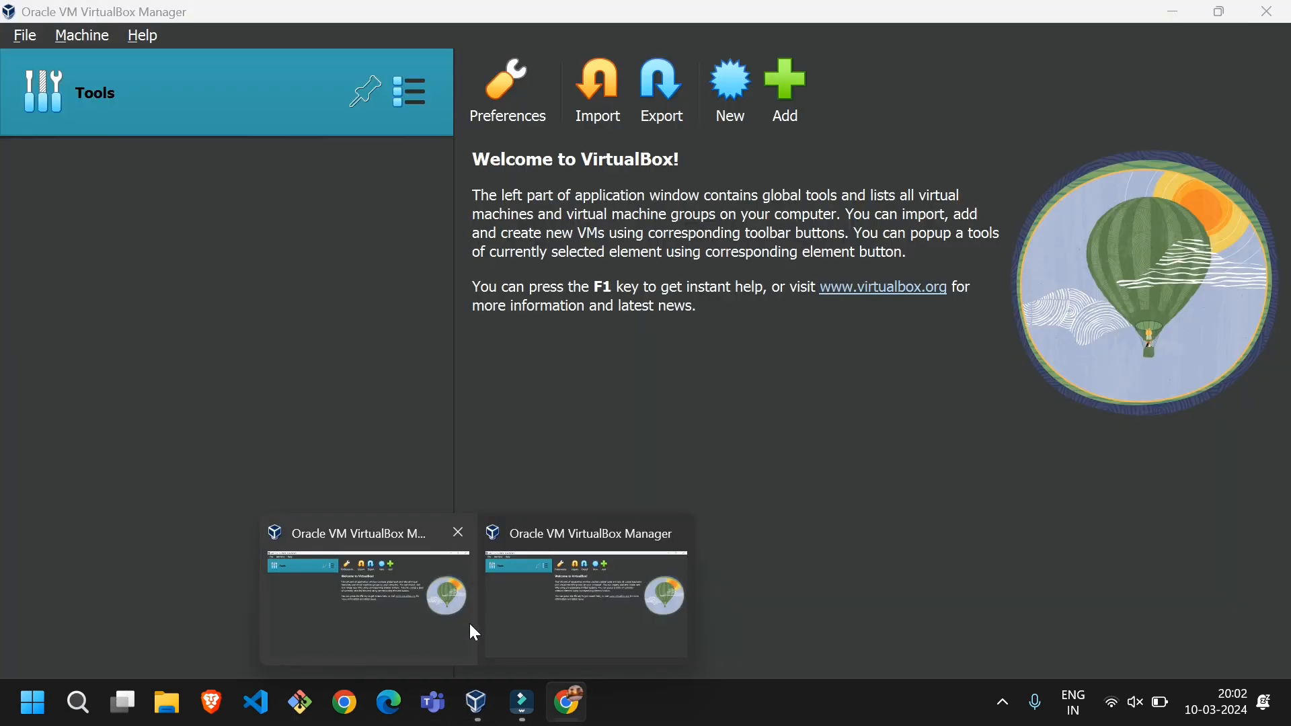
{"action": "left_click", "coordinate": [470, 624]}
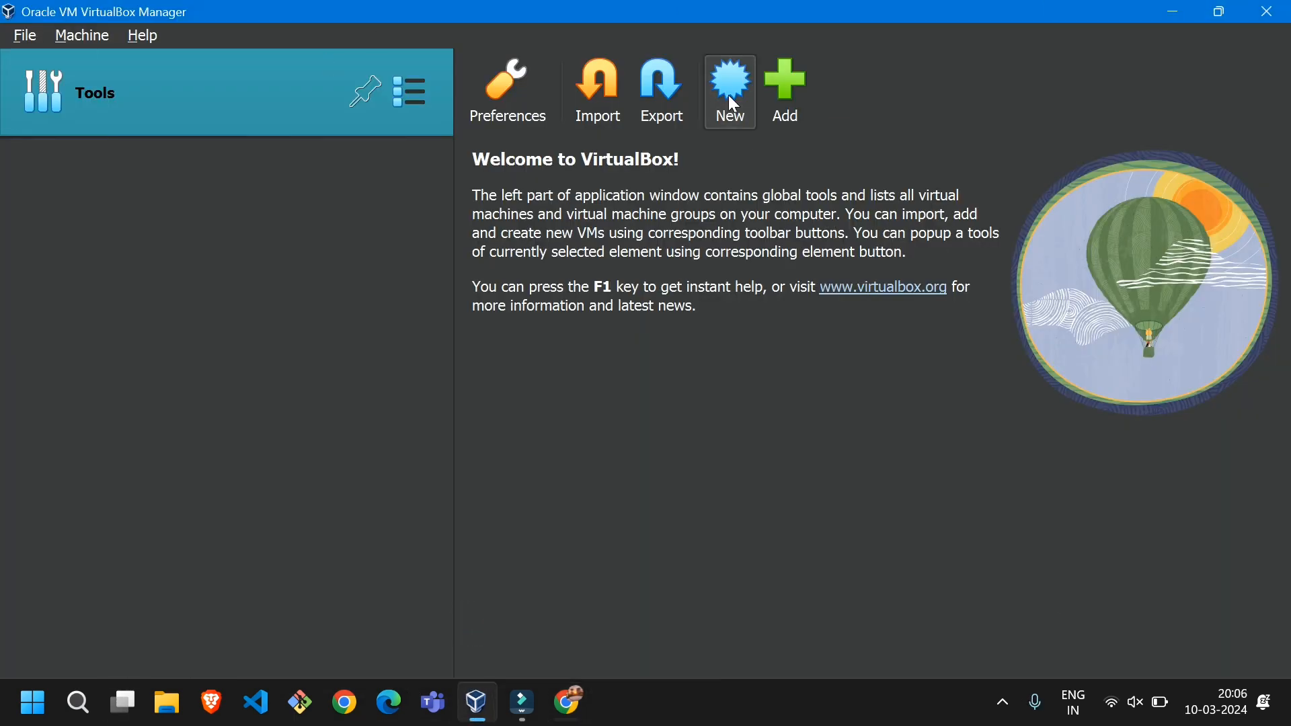
{"action": "left_click", "coordinate": [728, 95]}
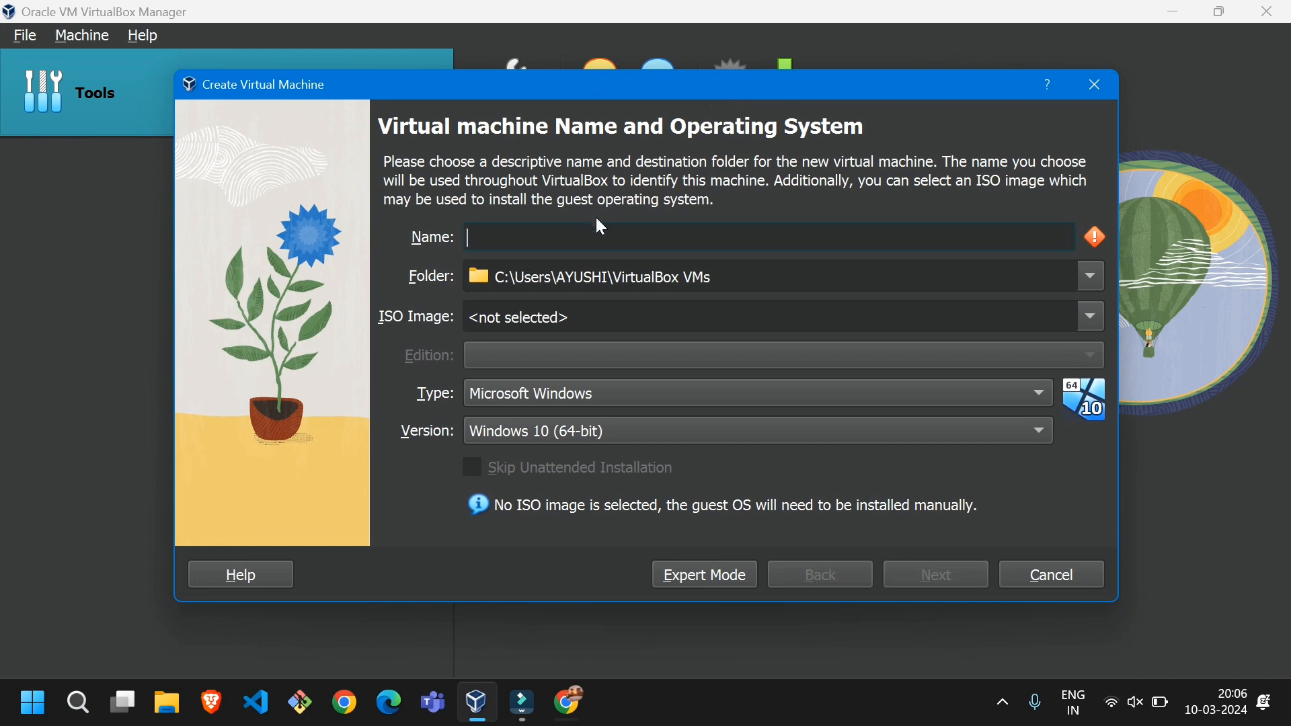
{"action": "left_click", "coordinate": [594, 228]}
{"action": "type", "text": "Kali L"}
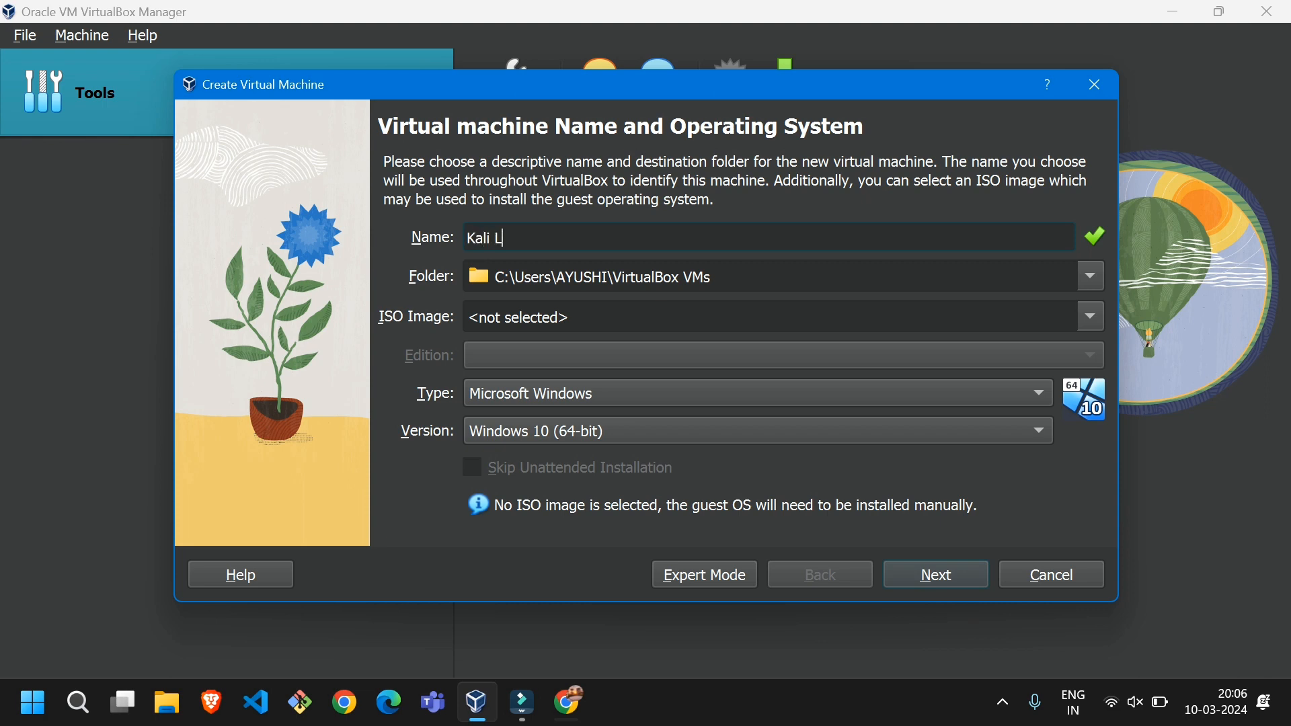
{"action": "type", "text": "inux"}
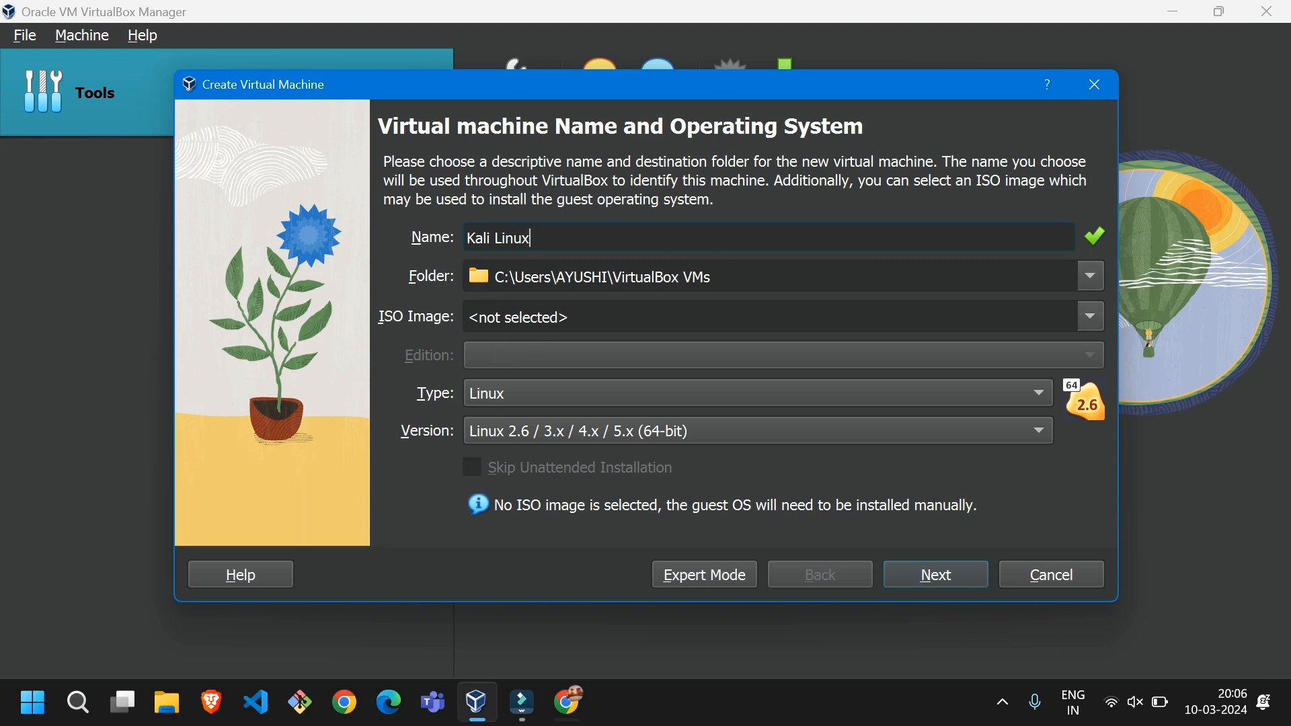
Select kali-linux-2024.1-installer-amd64.iso from the Downloads folder as the machine's ISO image and proceed to the hardware settings
{"action": "left_click", "coordinate": [1089, 316]}
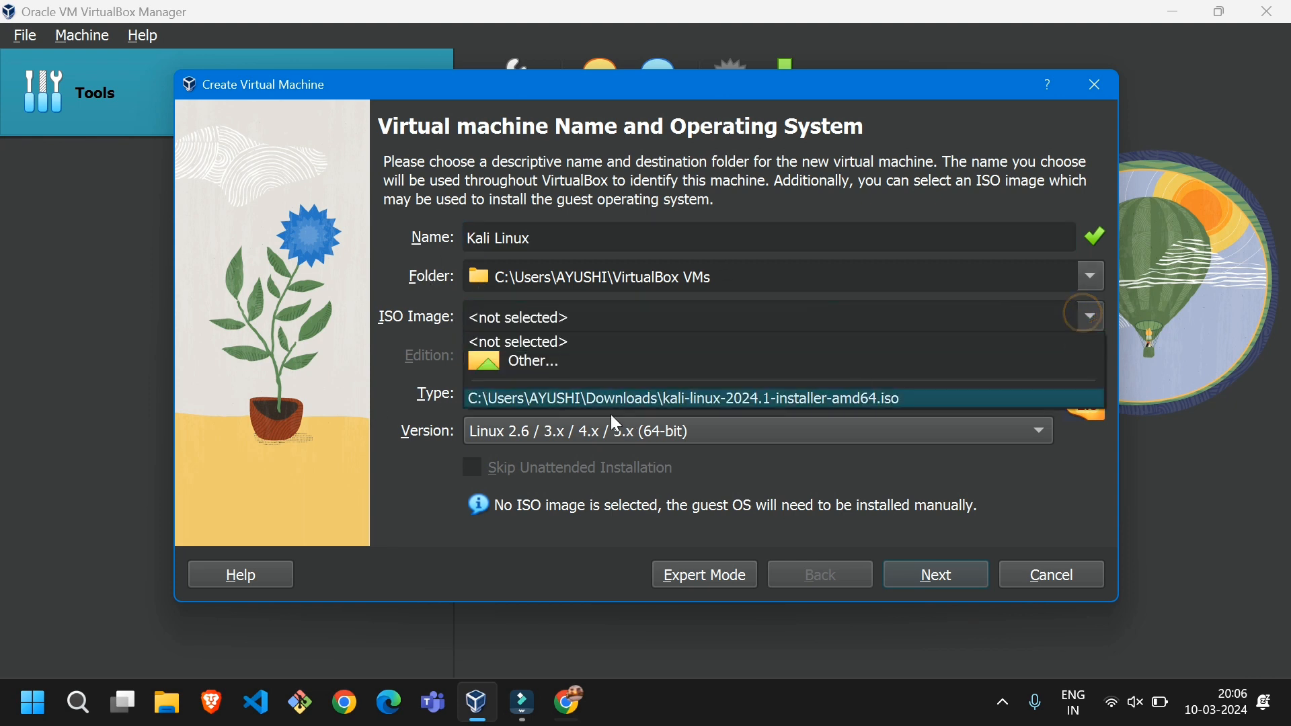
{"action": "left_click", "coordinate": [511, 368]}
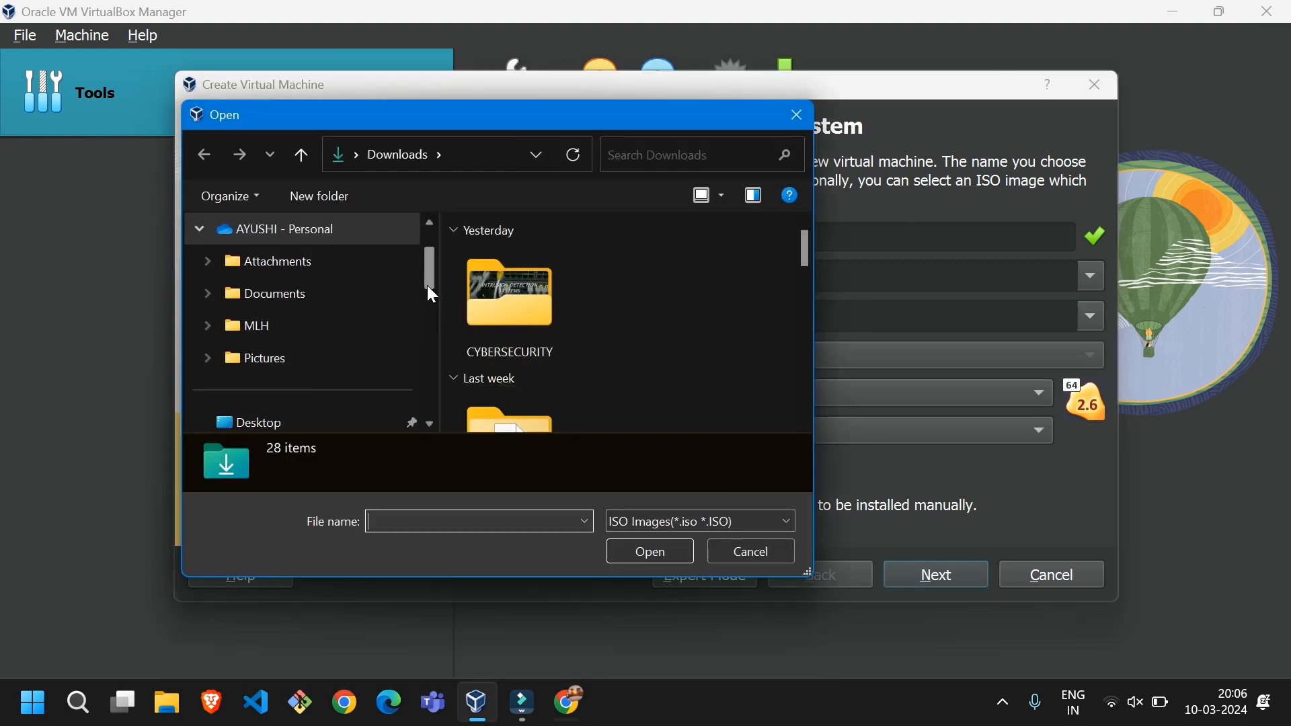
{"action": "scroll", "coordinate": [531, 316], "scroll_direction": "down", "scroll_amount": 5}
{"action": "left_click", "coordinate": [522, 302]}
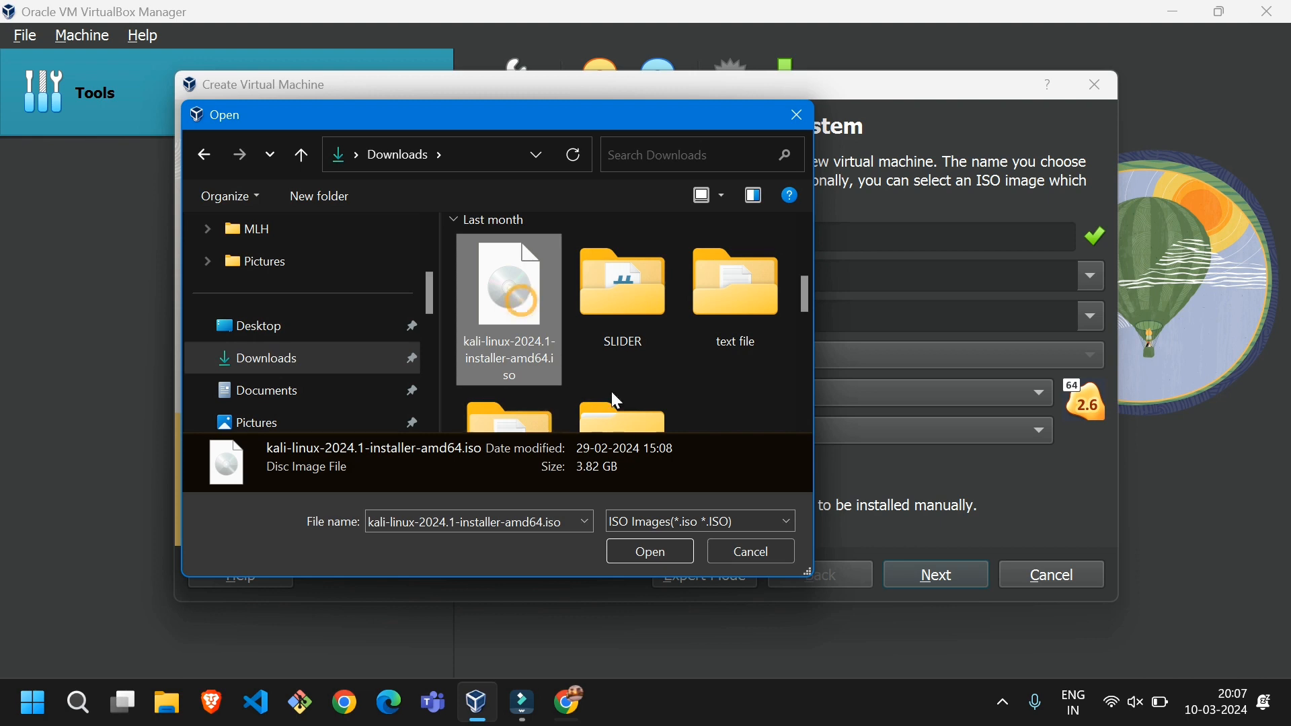
{"action": "left_click", "coordinate": [660, 553]}
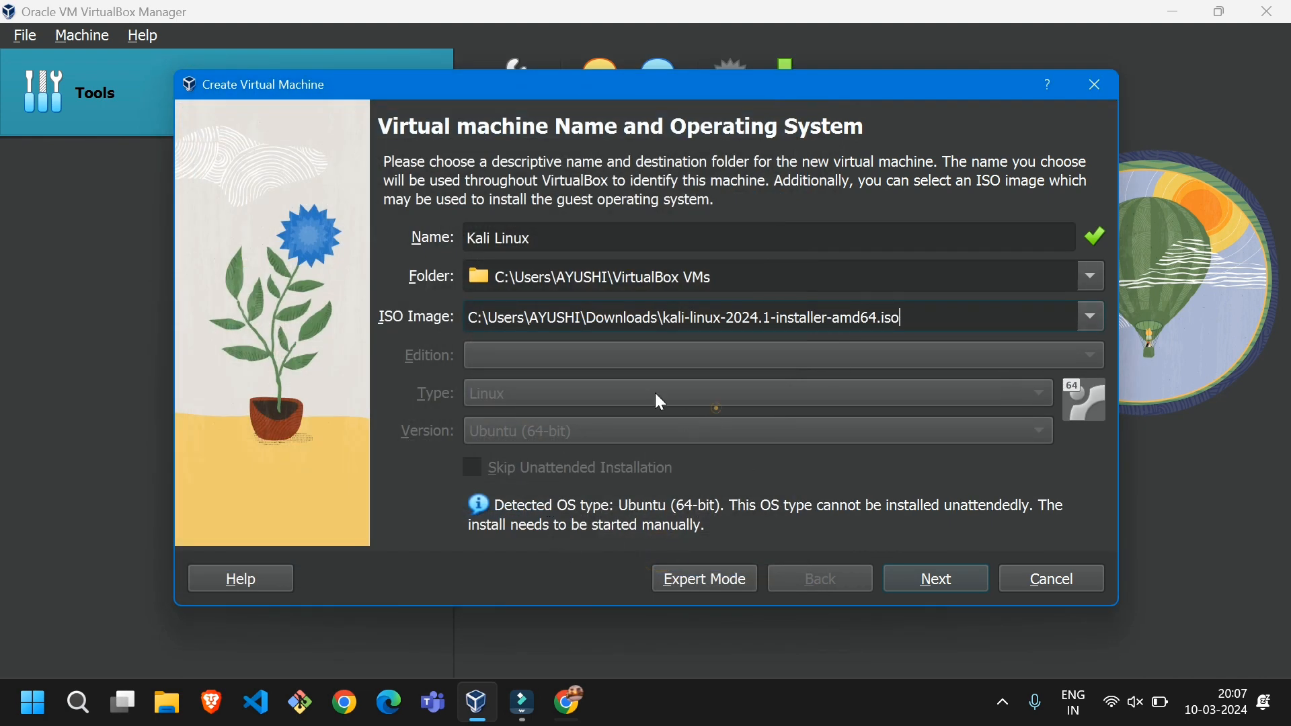
{"action": "left_click", "coordinate": [617, 383]}
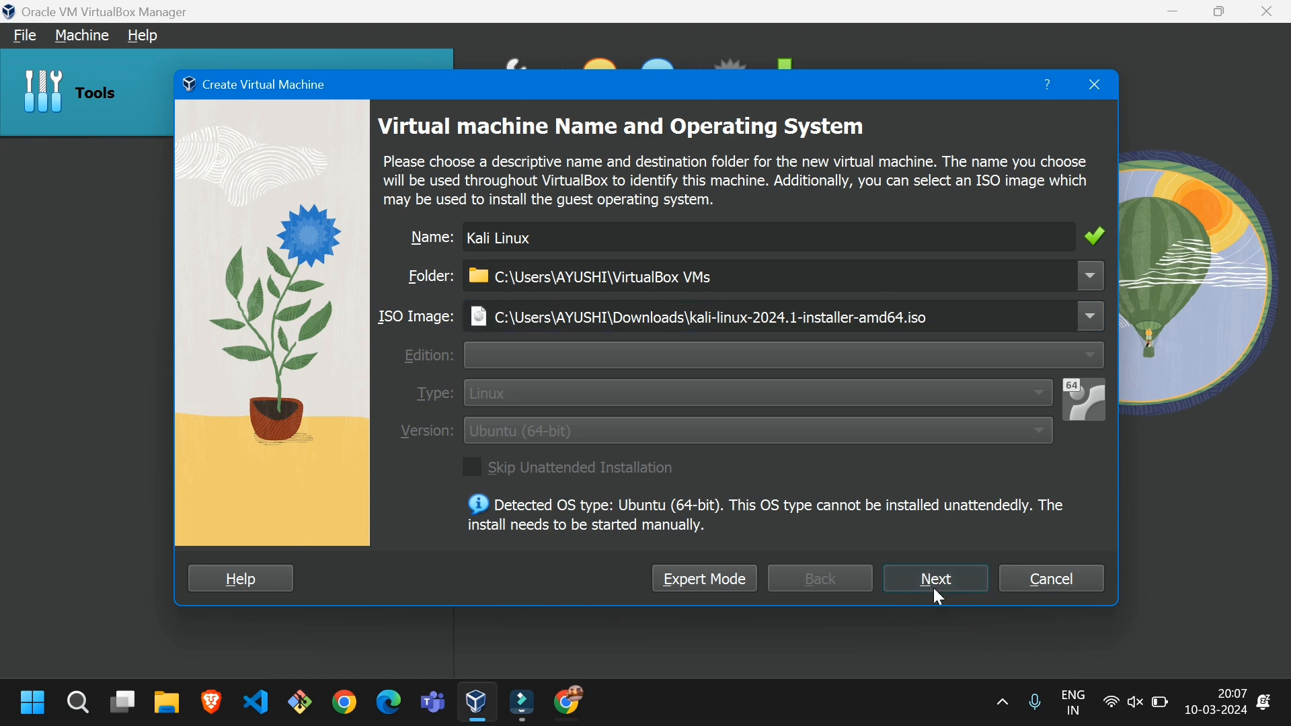
{"action": "left_click", "coordinate": [934, 589]}
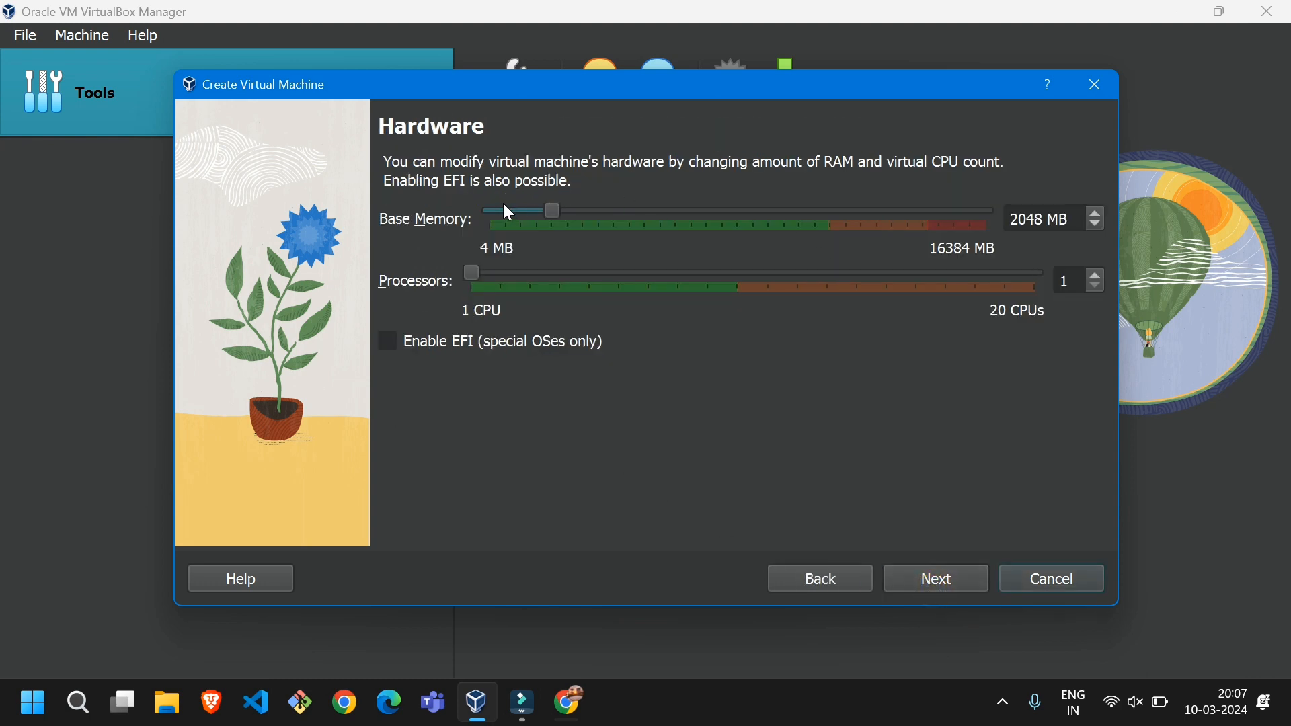
Set the base memory to 4589 MB and create a 10.49 GB virtual hard disk, completing the new virtual machine
{"action": "left_click_drag", "start_coordinate": [550, 211], "coordinate": [579, 213]}
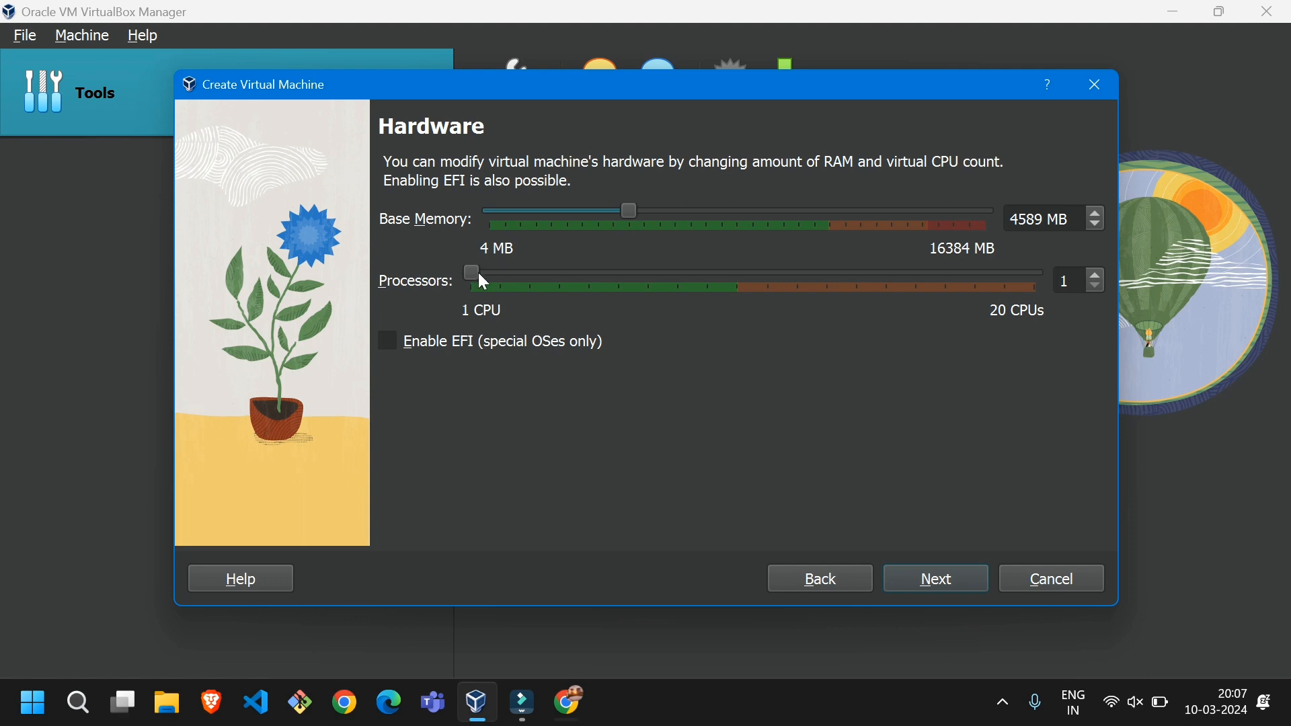
{"action": "left_click", "coordinate": [931, 582]}
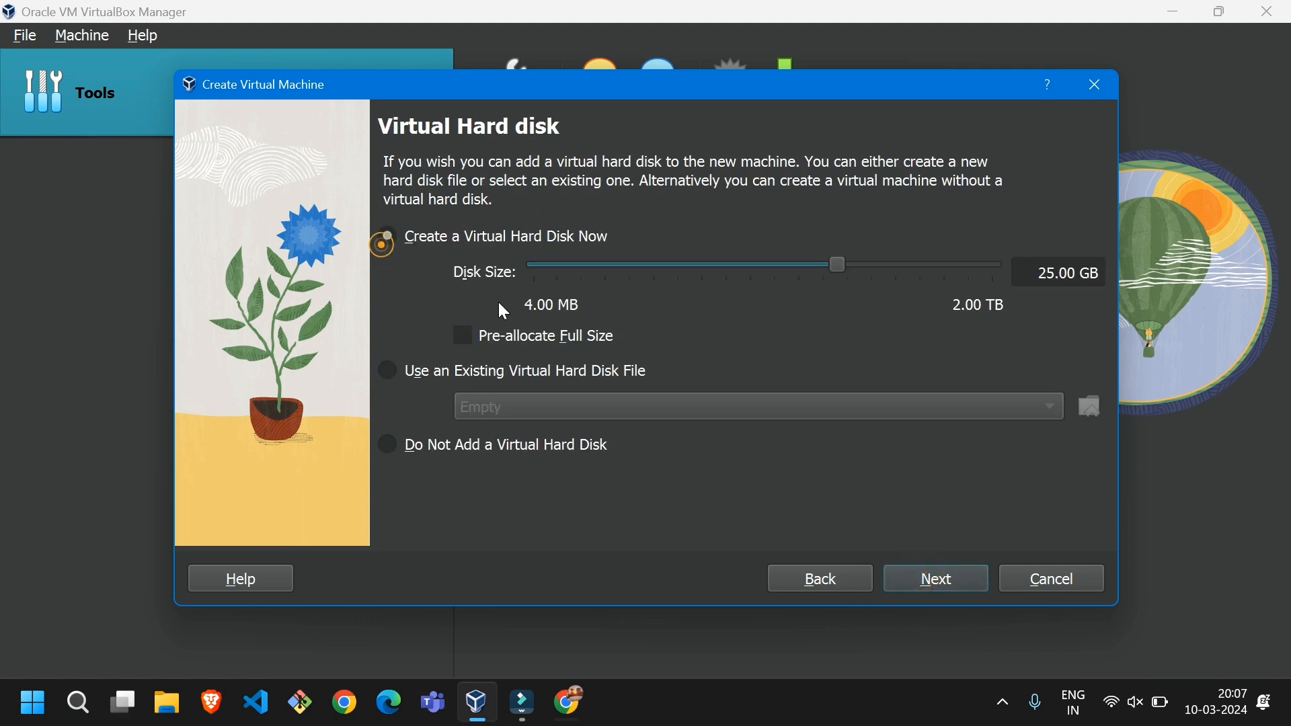
{"action": "left_click", "coordinate": [392, 240]}
{"action": "left_click_drag", "start_coordinate": [844, 262], "coordinate": [824, 291]}
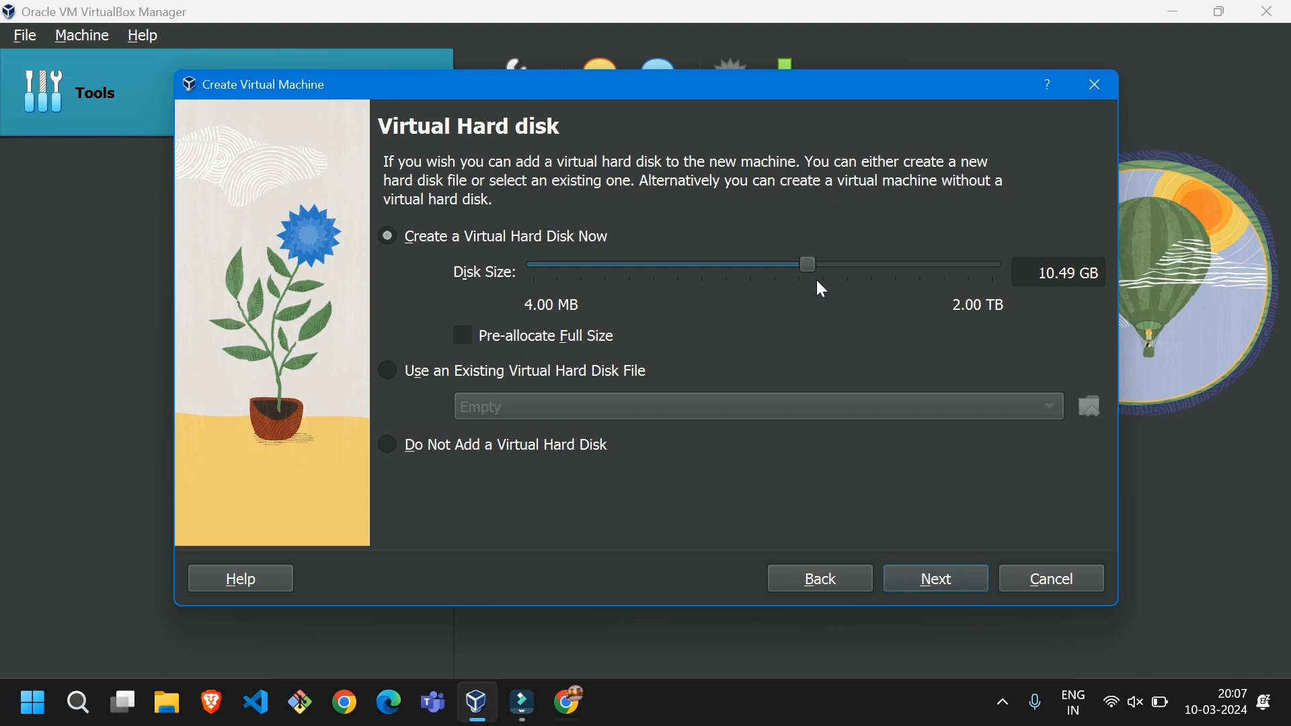
{"action": "left_click", "coordinate": [959, 578]}
{"action": "left_click", "coordinate": [935, 591]}
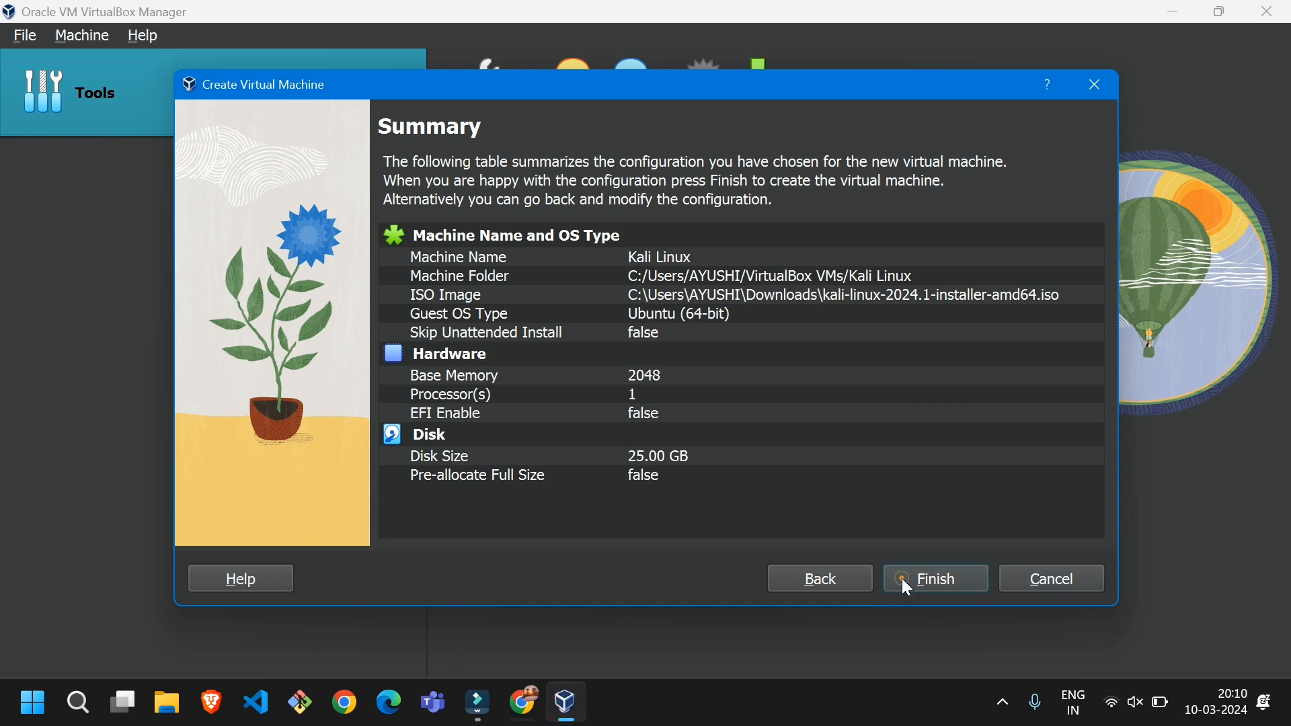
{"action": "left_click", "coordinate": [902, 579]}
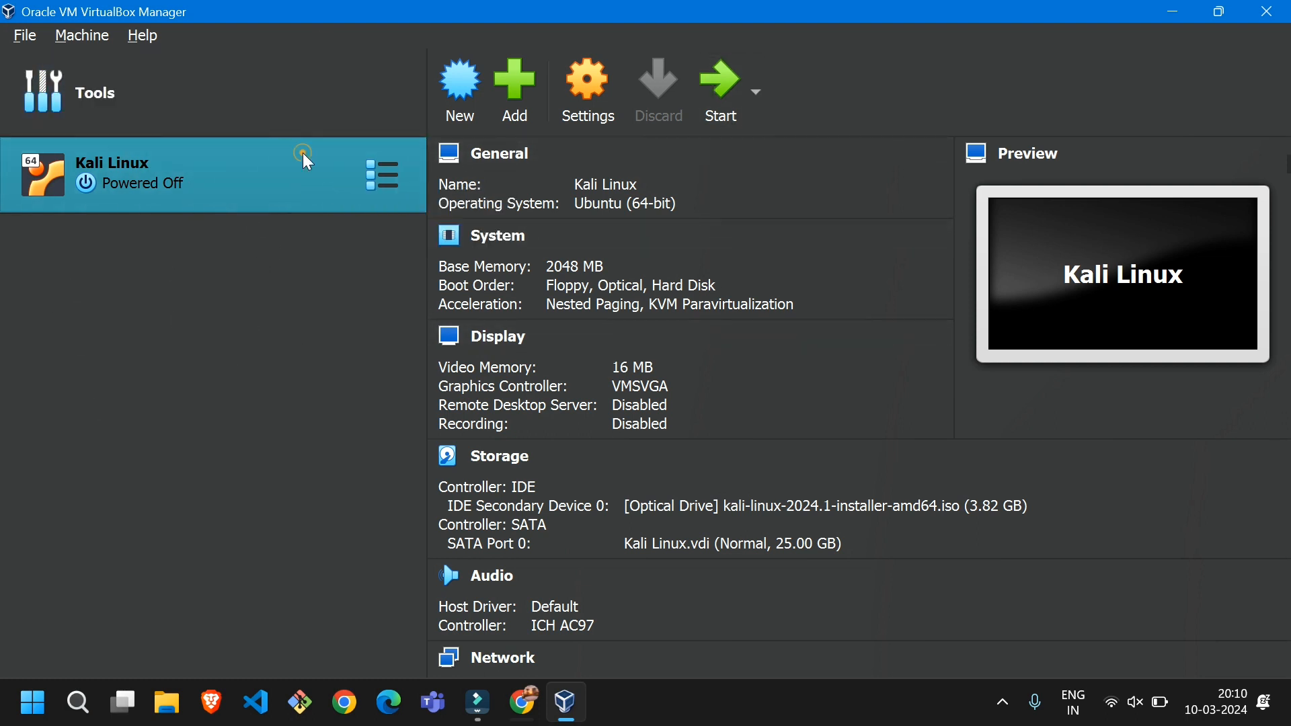
Start the Kali Linux virtual machine and enlarge its window to full screen size
{"action": "left_click", "coordinate": [722, 101]}
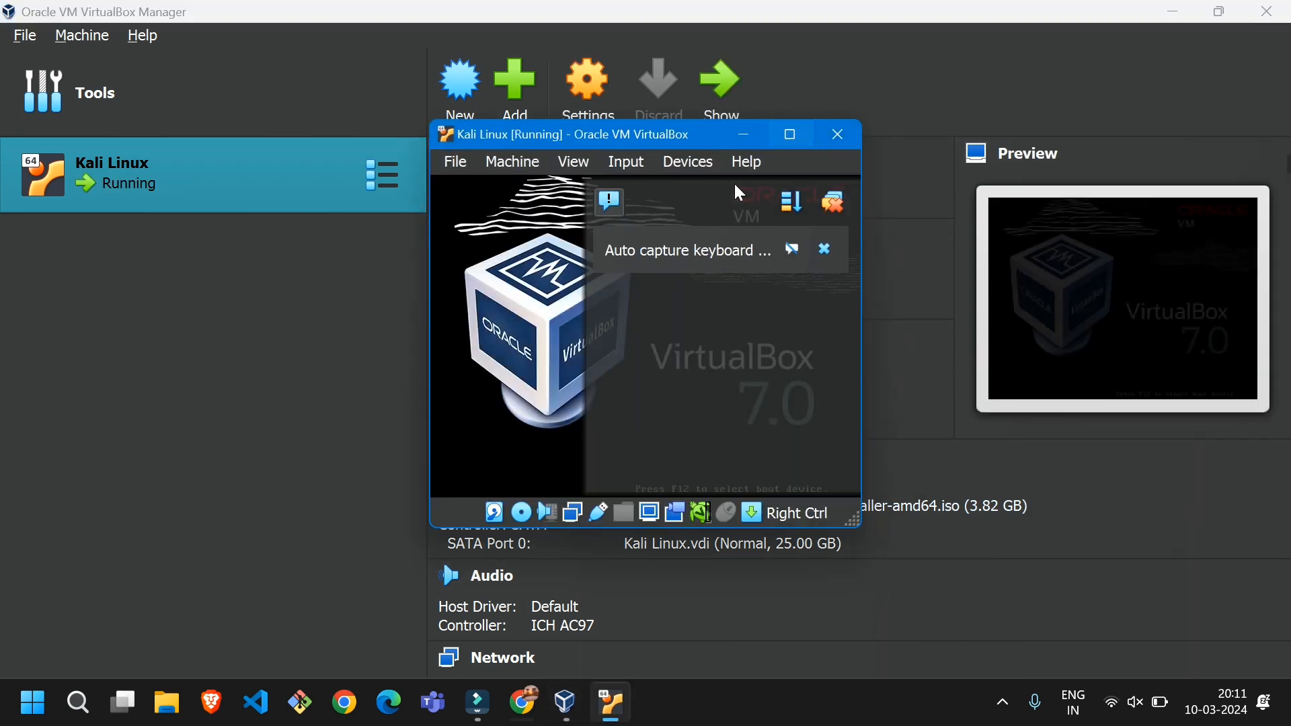
{"action": "left_click_drag", "start_coordinate": [429, 535], "coordinate": [193, 678]}
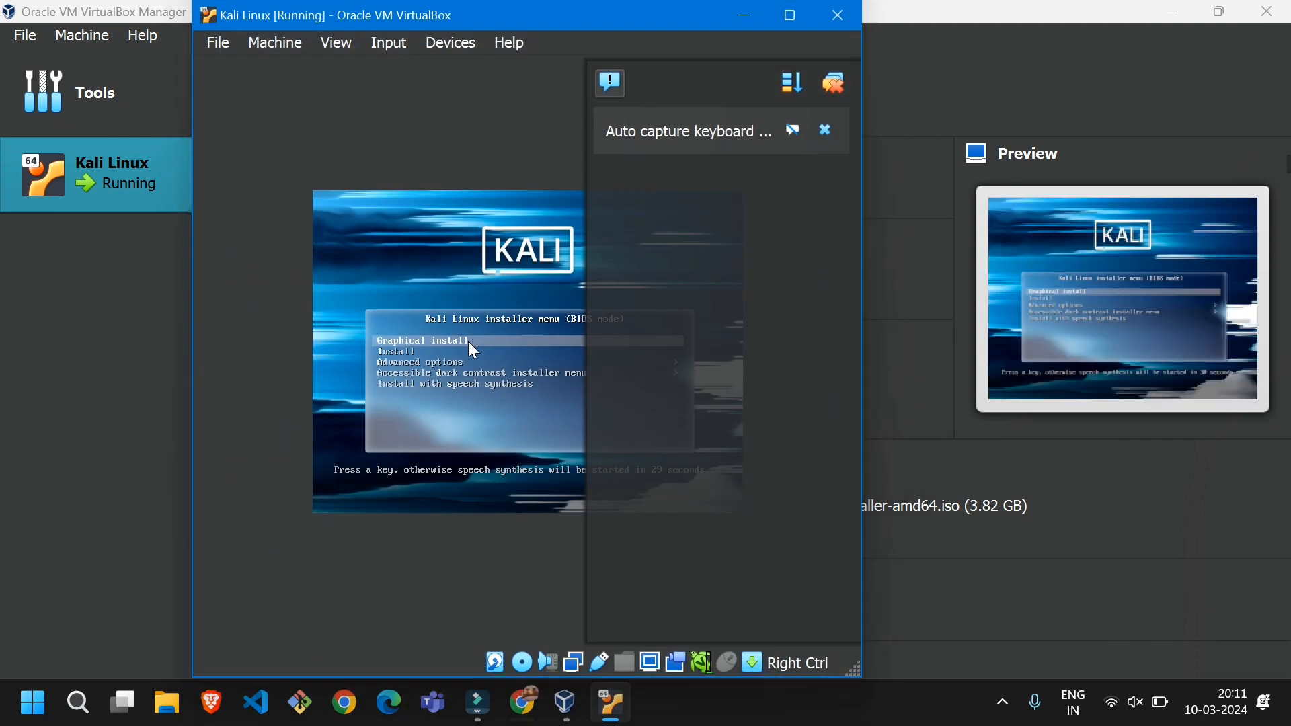
{"action": "left_click", "coordinate": [787, 20]}
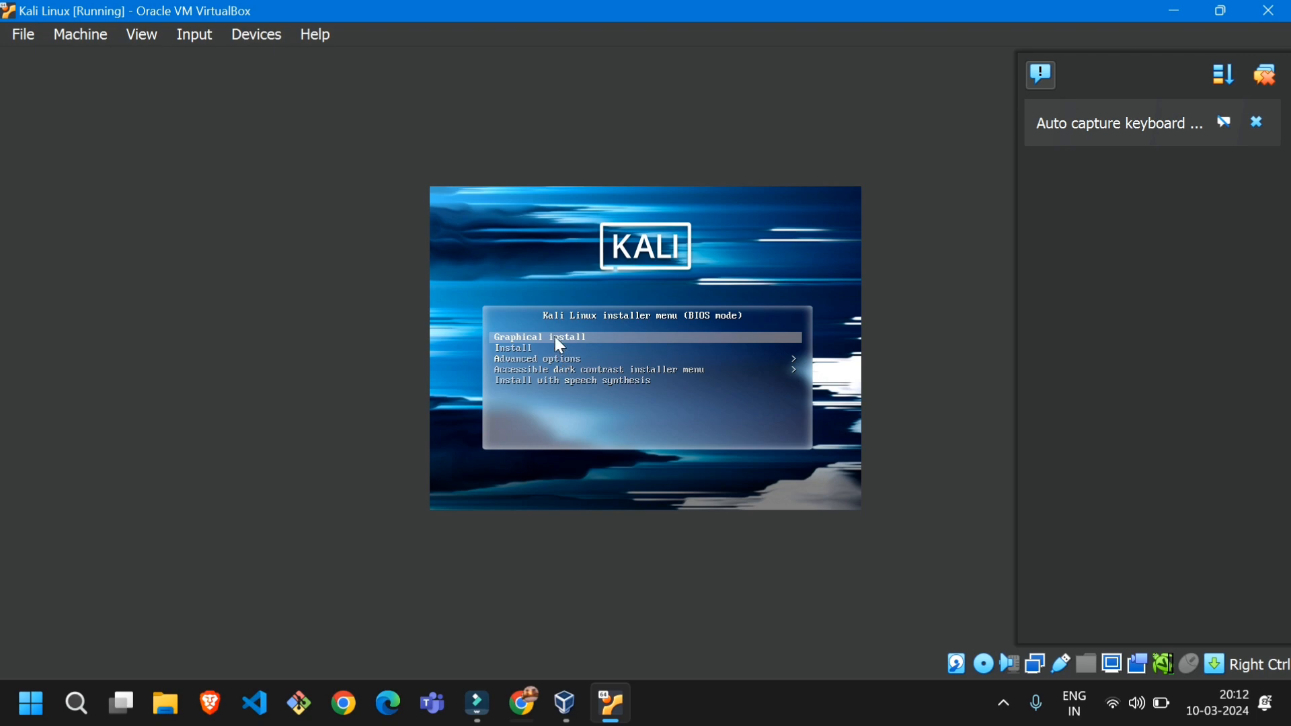
Dismiss the mouse capture message and launch Graphical install from the Kali Linux installer menu
{"action": "left_click", "coordinate": [555, 337]}
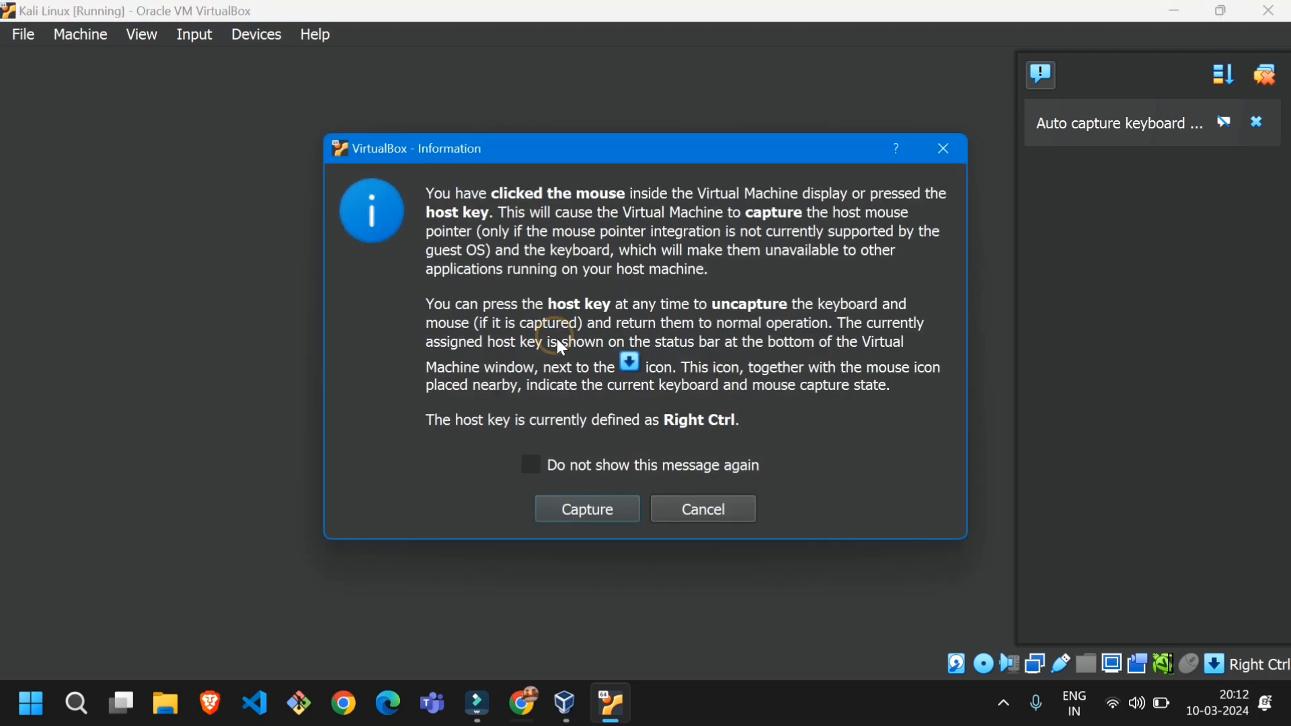
{"action": "left_click", "coordinate": [944, 150]}
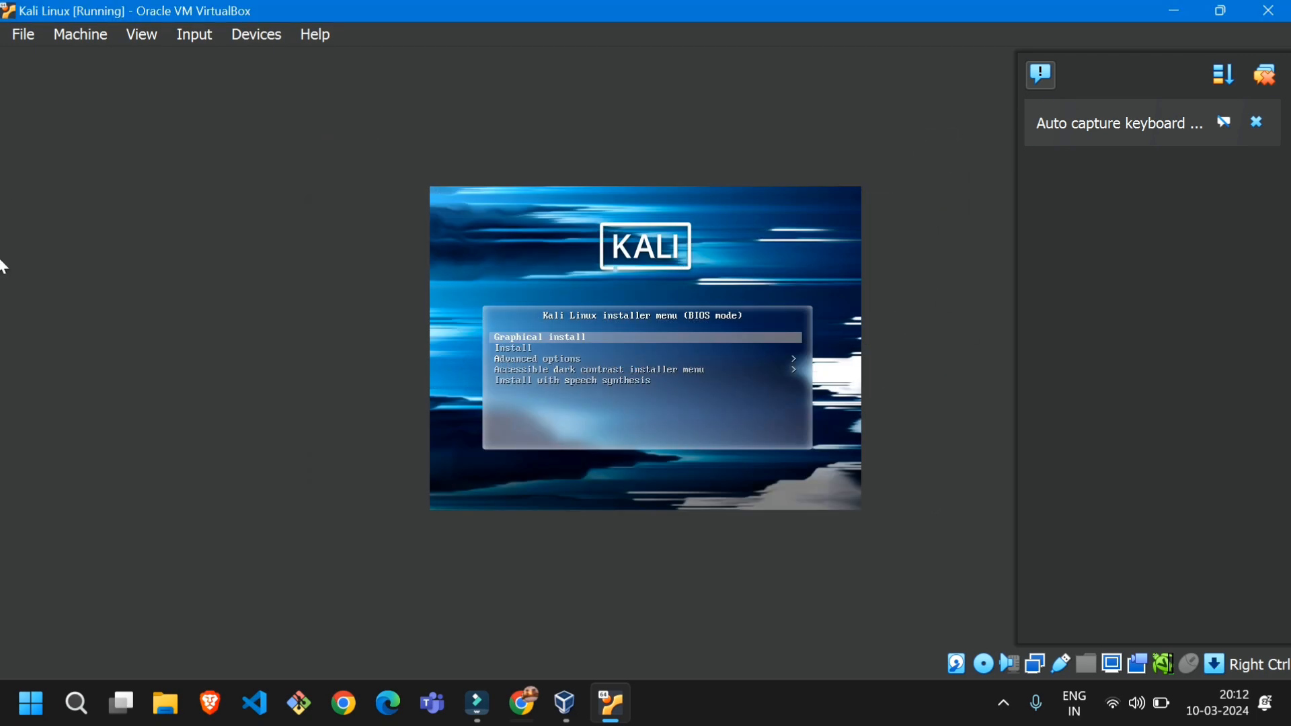
{"action": "key", "text": "Return"}
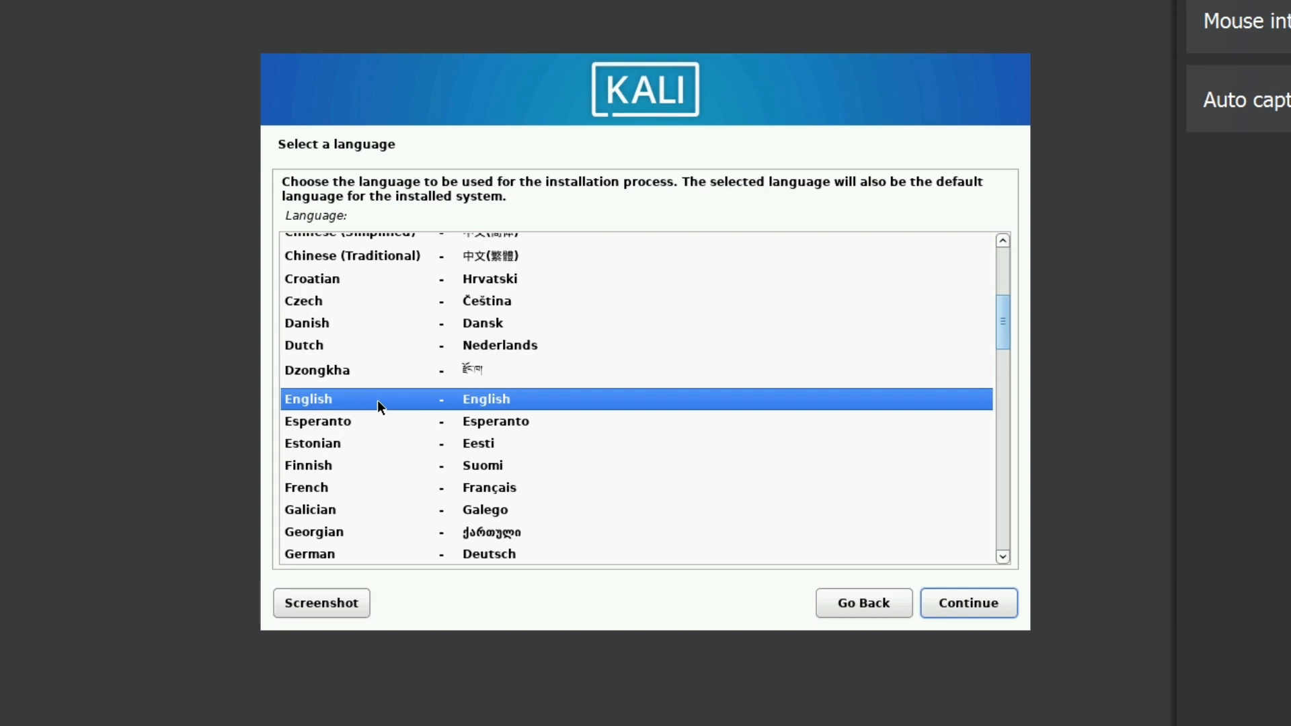
Set the installer's language to English, the location to India and the keymap to American English
{"action": "left_click", "coordinate": [377, 401]}
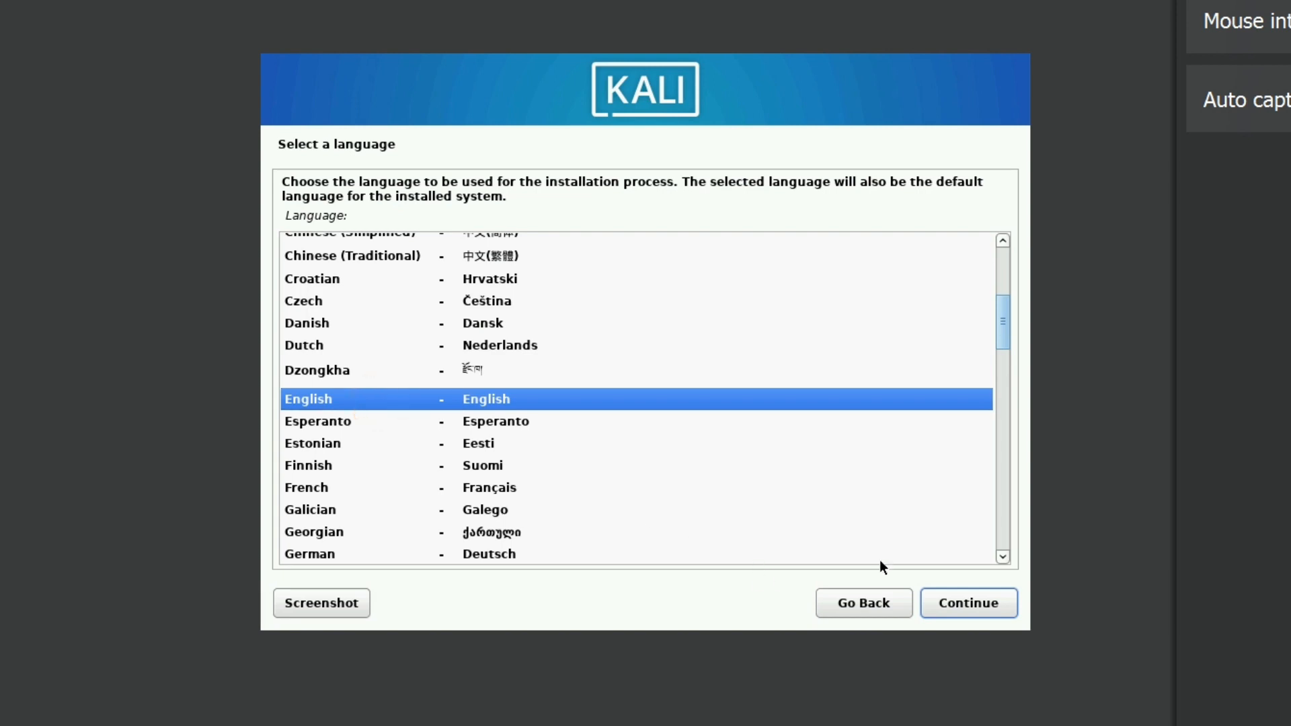
{"action": "left_click", "coordinate": [967, 605]}
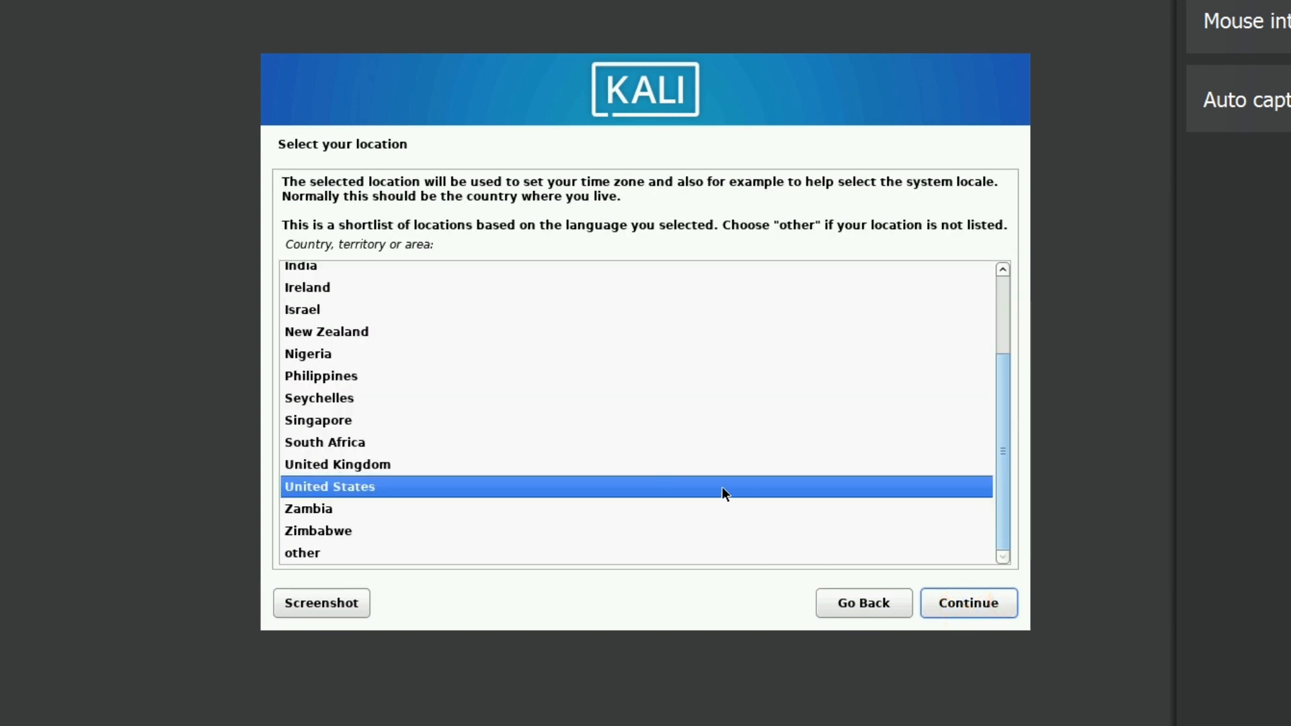
{"action": "left_click", "coordinate": [319, 266]}
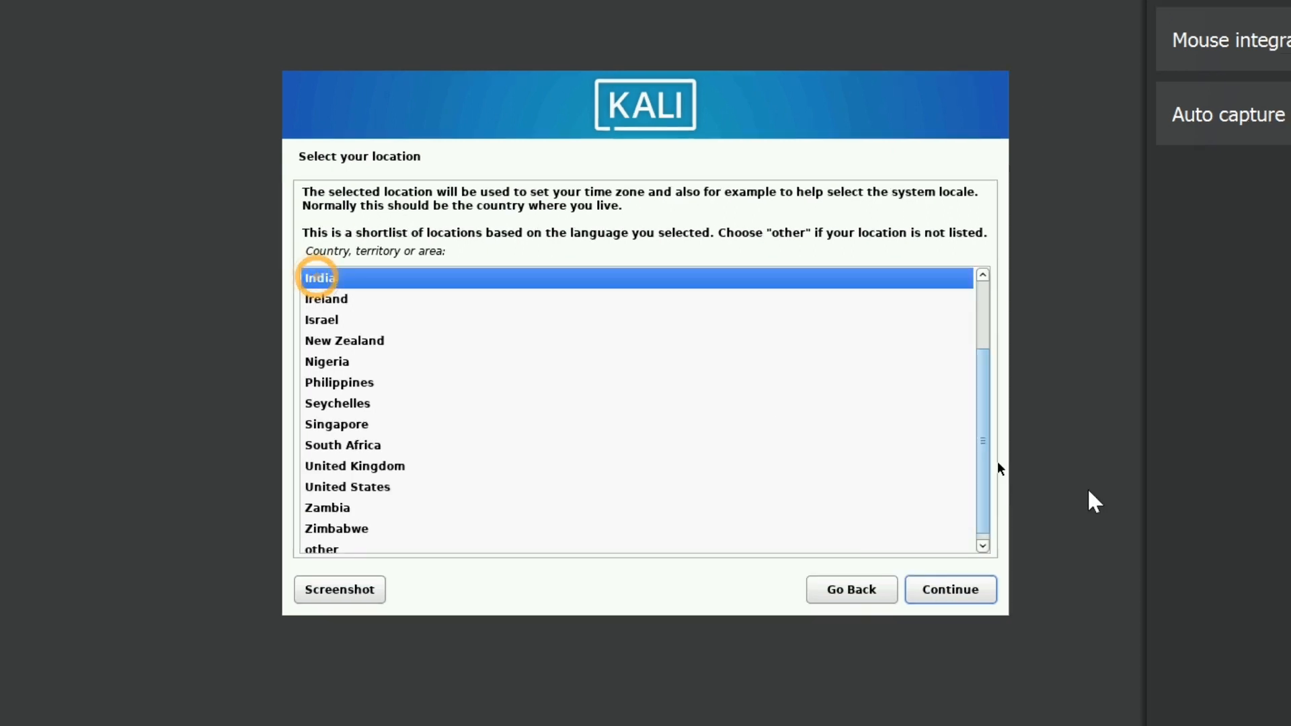
{"action": "left_click", "coordinate": [916, 591]}
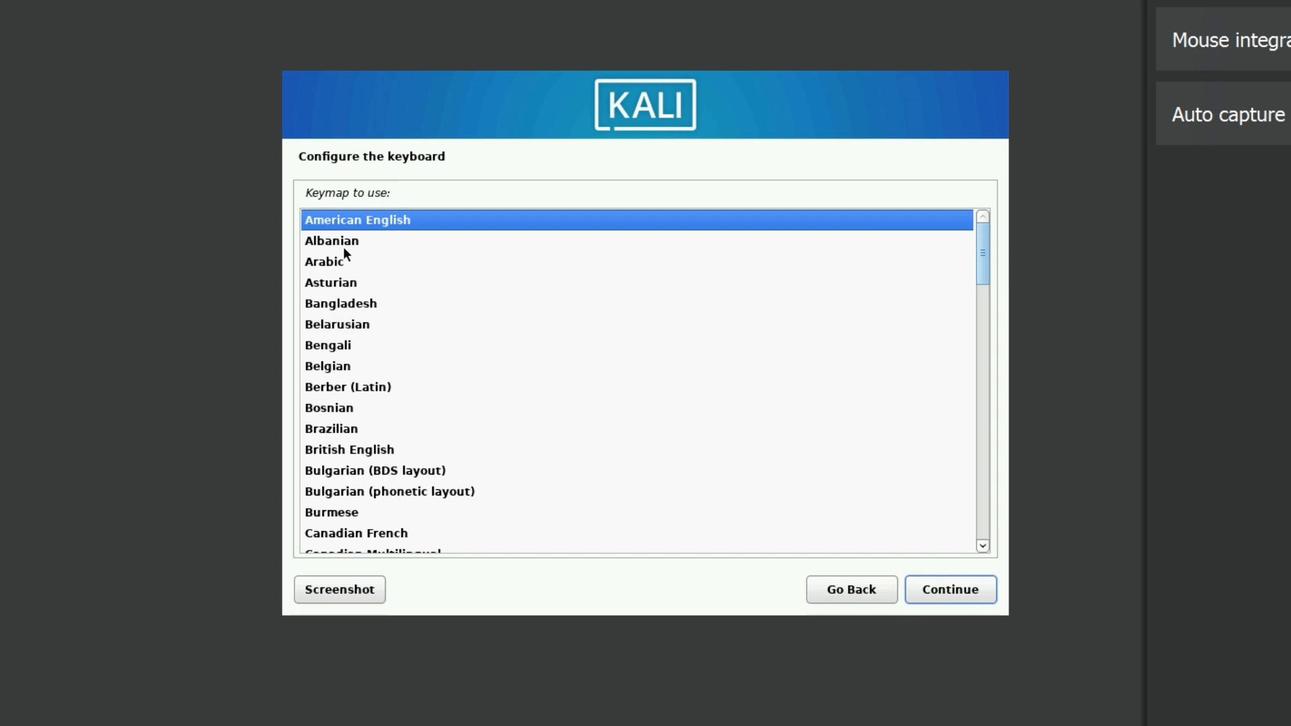
{"action": "left_click", "coordinate": [940, 590]}
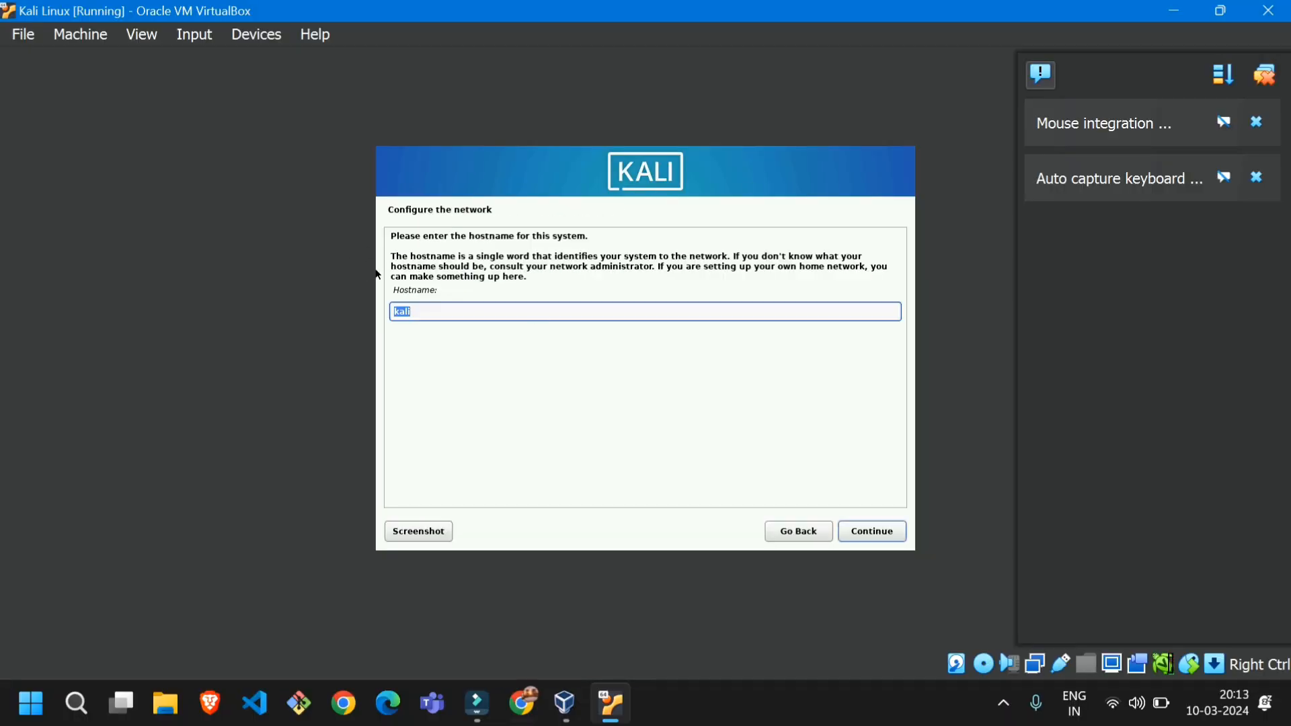
Configure the network with the hostname kali and a blank domain name
{"action": "left_click", "coordinate": [439, 310]}
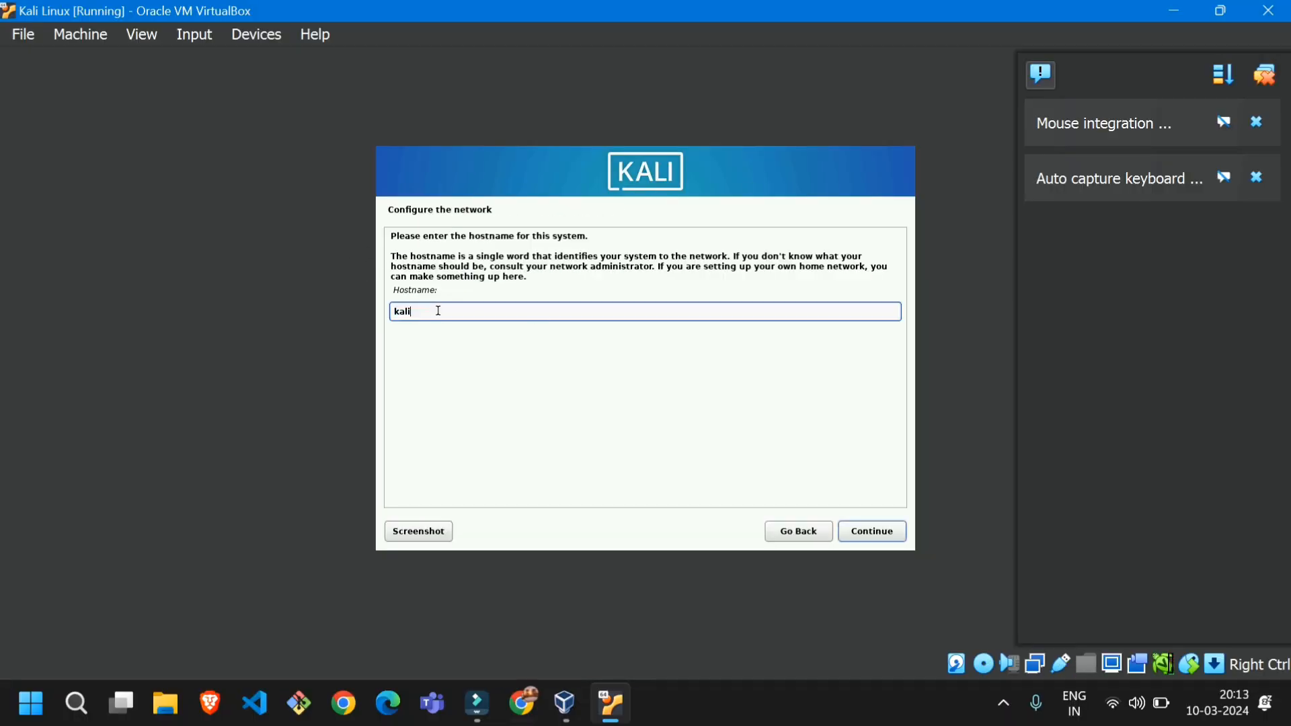
{"action": "left_click", "coordinate": [873, 532]}
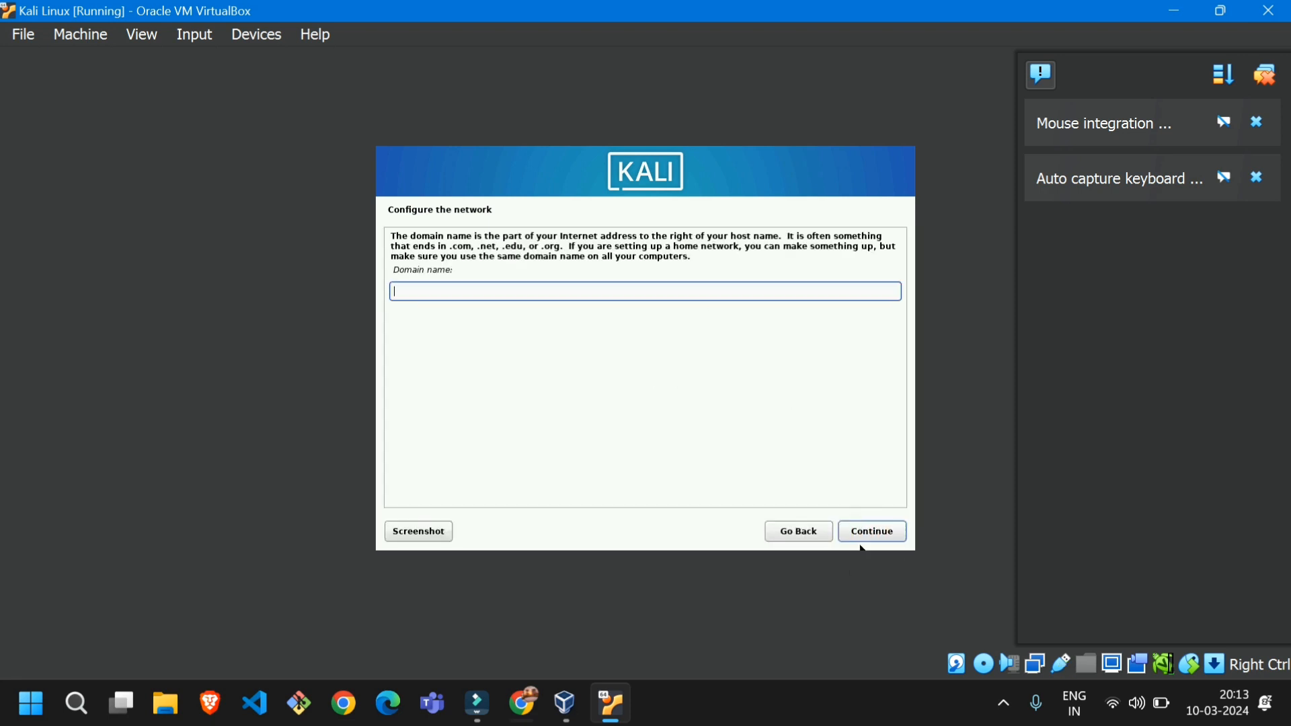
{"action": "left_click", "coordinate": [863, 536]}
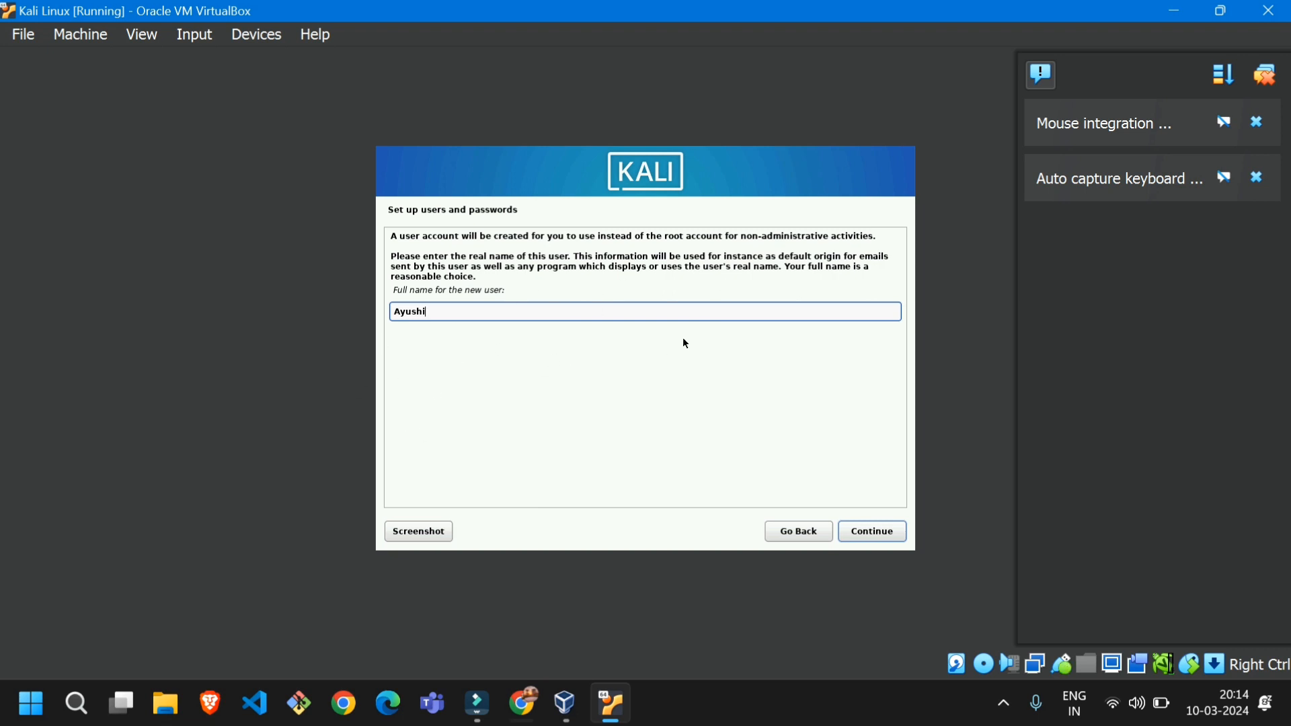
Try to set up the account with a full name and username, and go back to the installer's main menu
{"action": "left_click", "coordinate": [873, 535]}
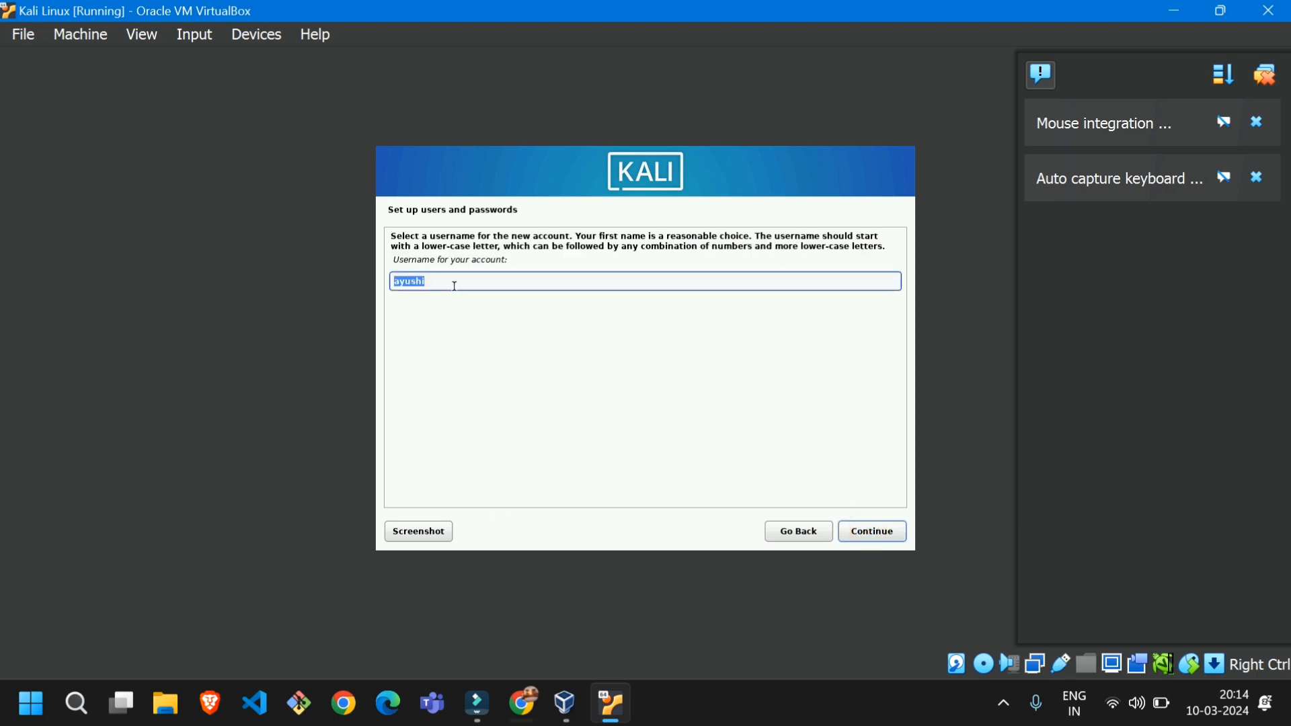
{"action": "type", "text": "F"}
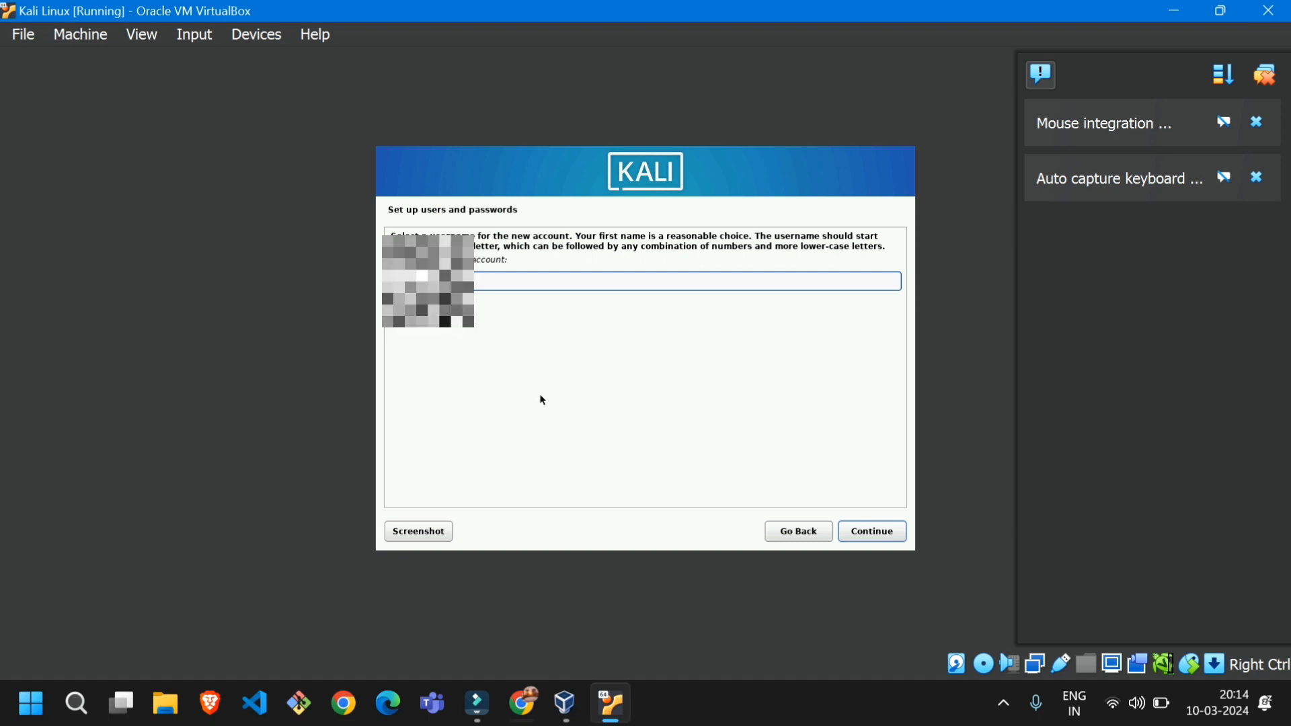
{"action": "left_click", "coordinate": [866, 528]}
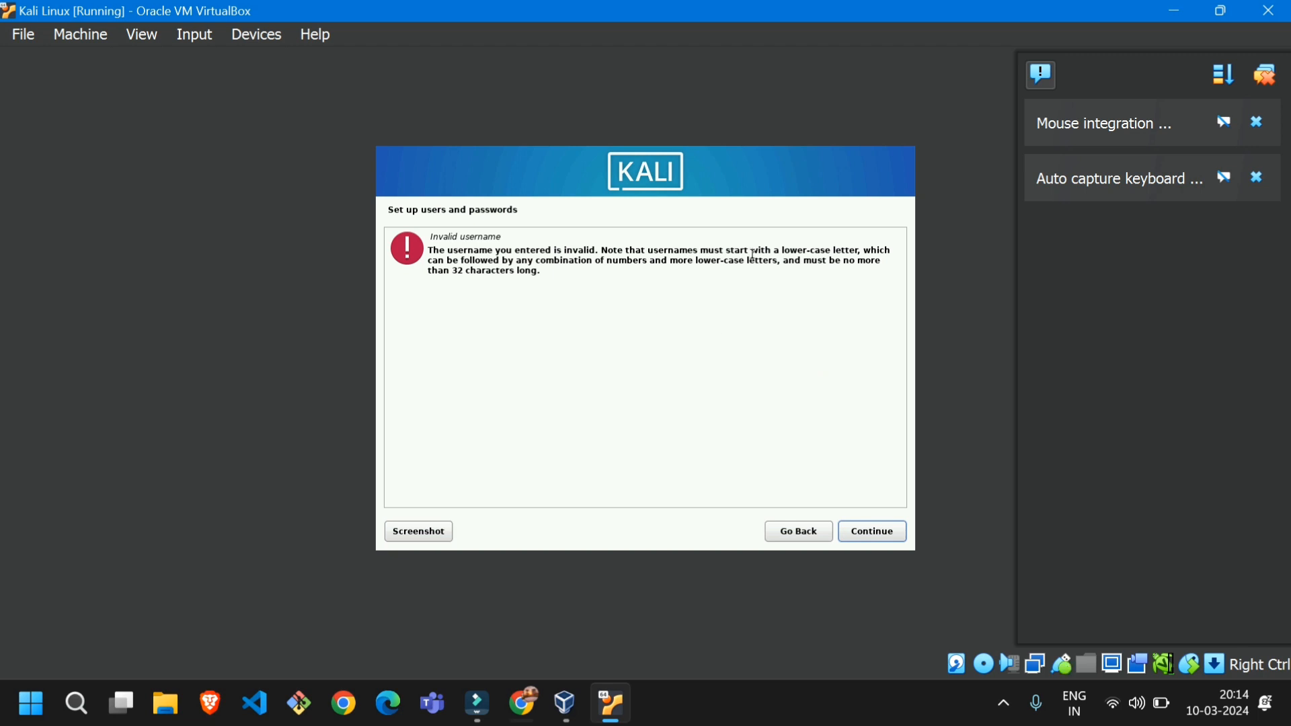
{"action": "left_click", "coordinate": [797, 531]}
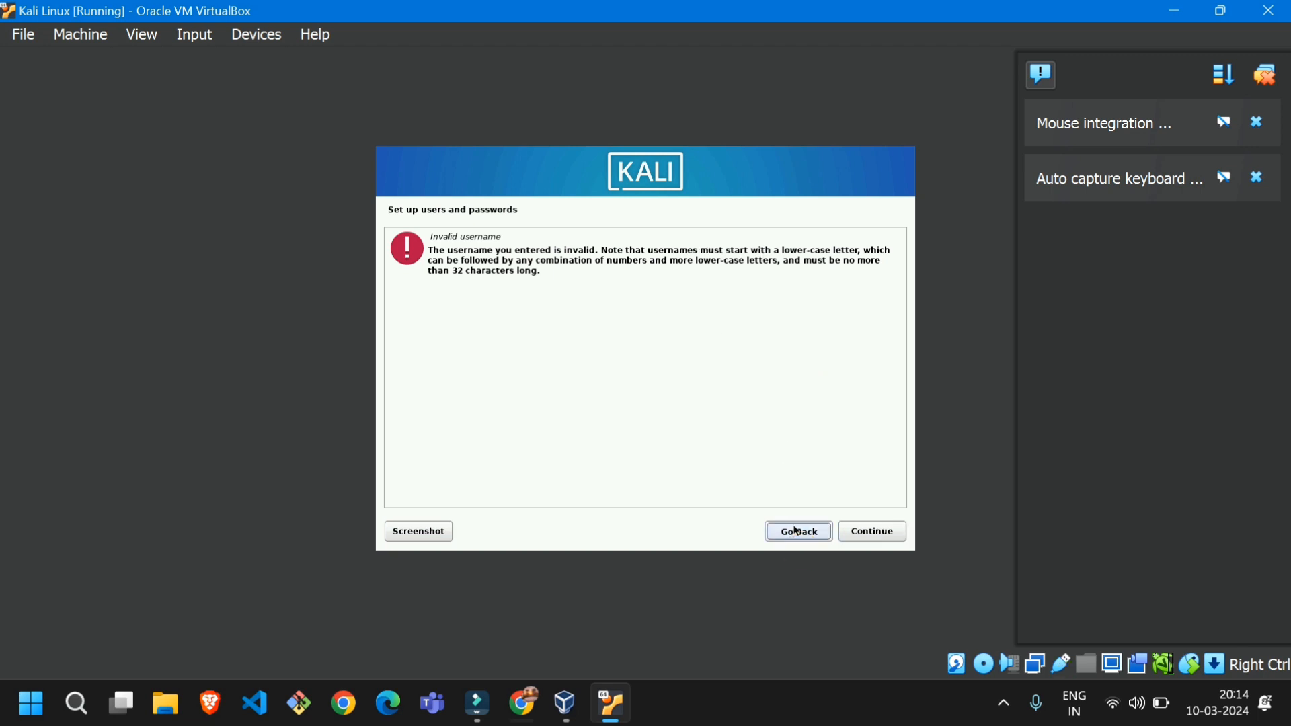
{"action": "left_click", "coordinate": [796, 532]}
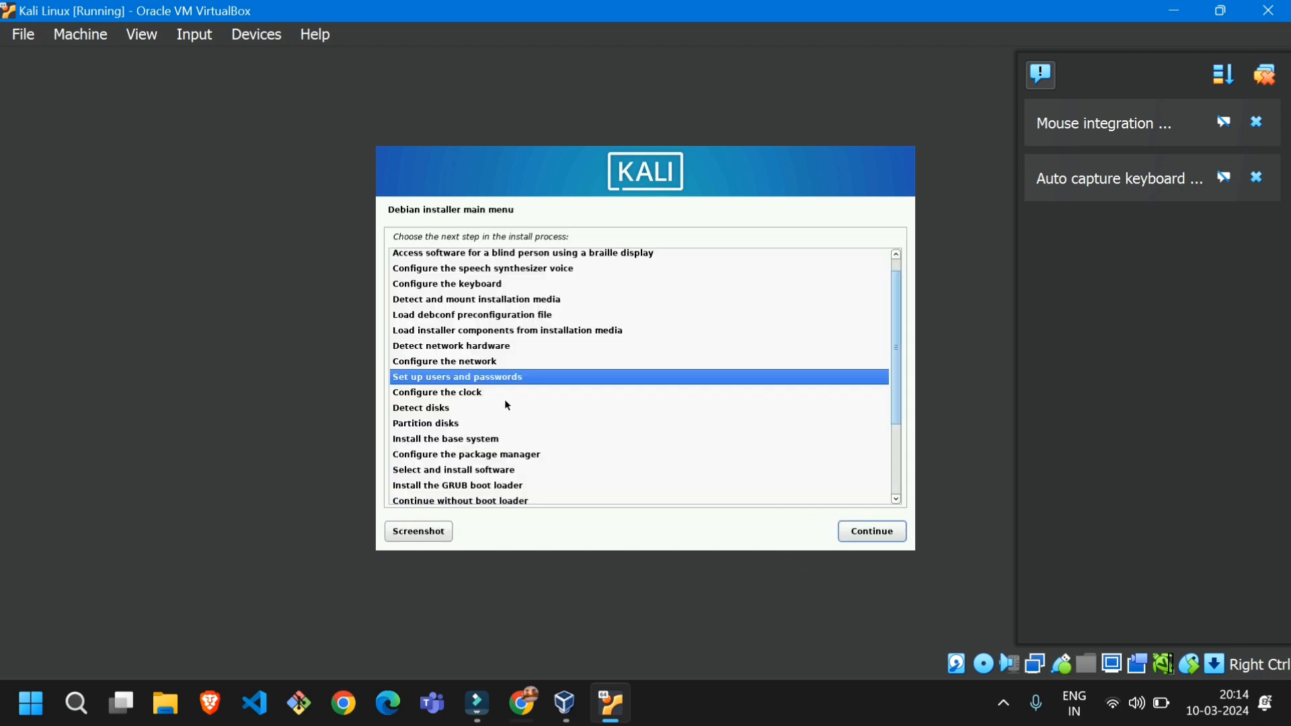
Reopen Set up users and passwords and change the new user's full name to begin with a lower-case letter
{"action": "double_click", "coordinate": [474, 378]}
{"action": "left_click", "coordinate": [417, 312]}
{"action": "left_click", "coordinate": [289, 287]}
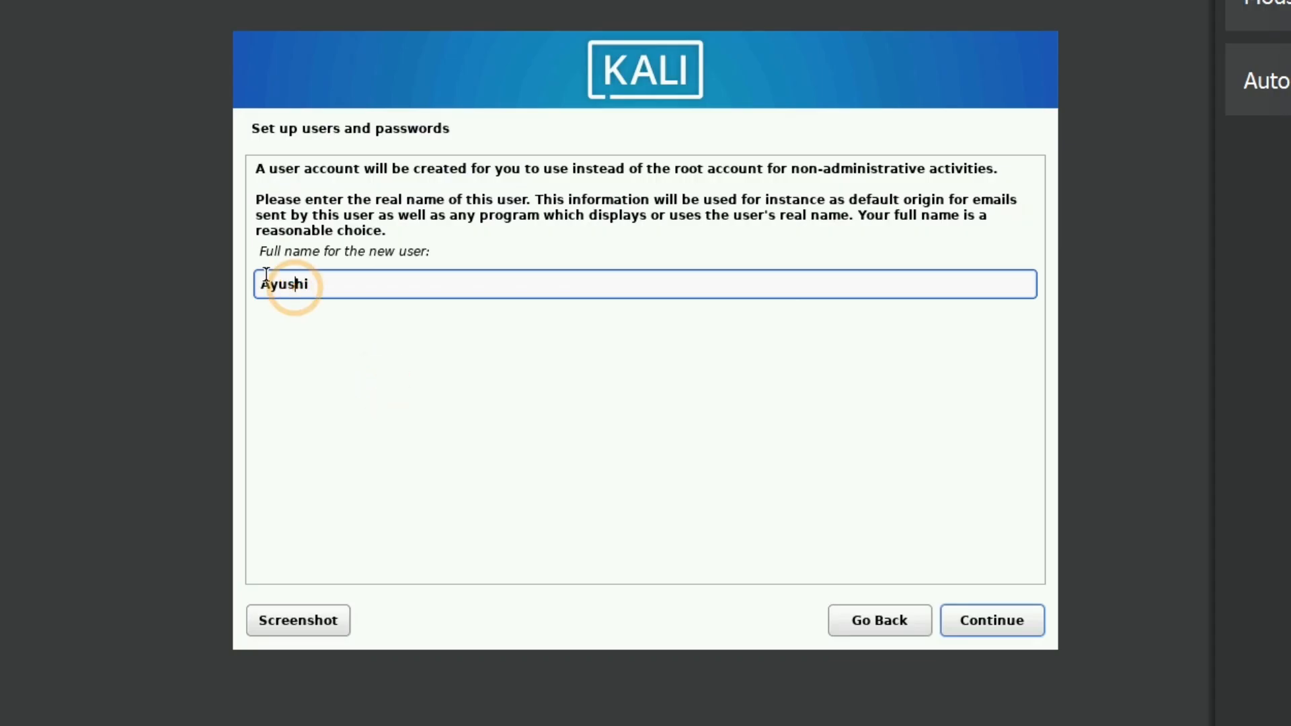
{"action": "left_click", "coordinate": [273, 281]}
{"action": "key", "text": "BackSpace"}
{"action": "key", "text": "BackSpace"}
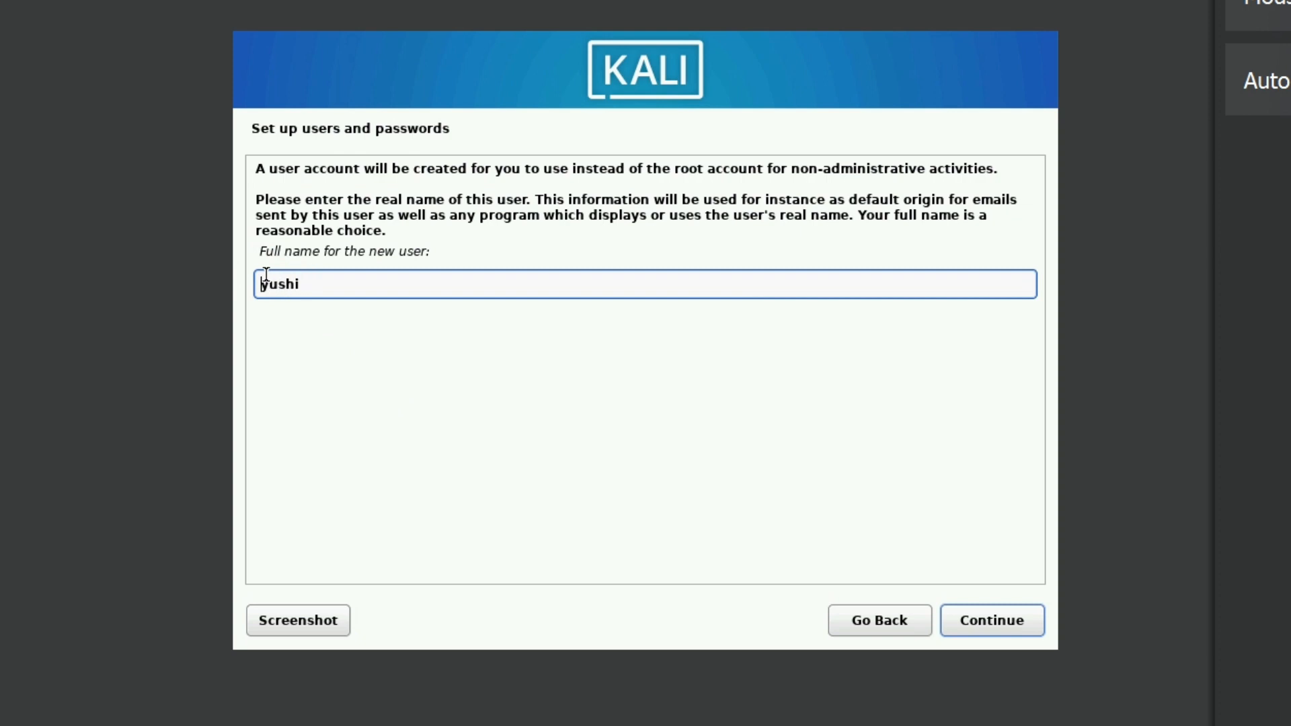
{"action": "type", "text": "ay"}
{"action": "left_click", "coordinate": [967, 636]}
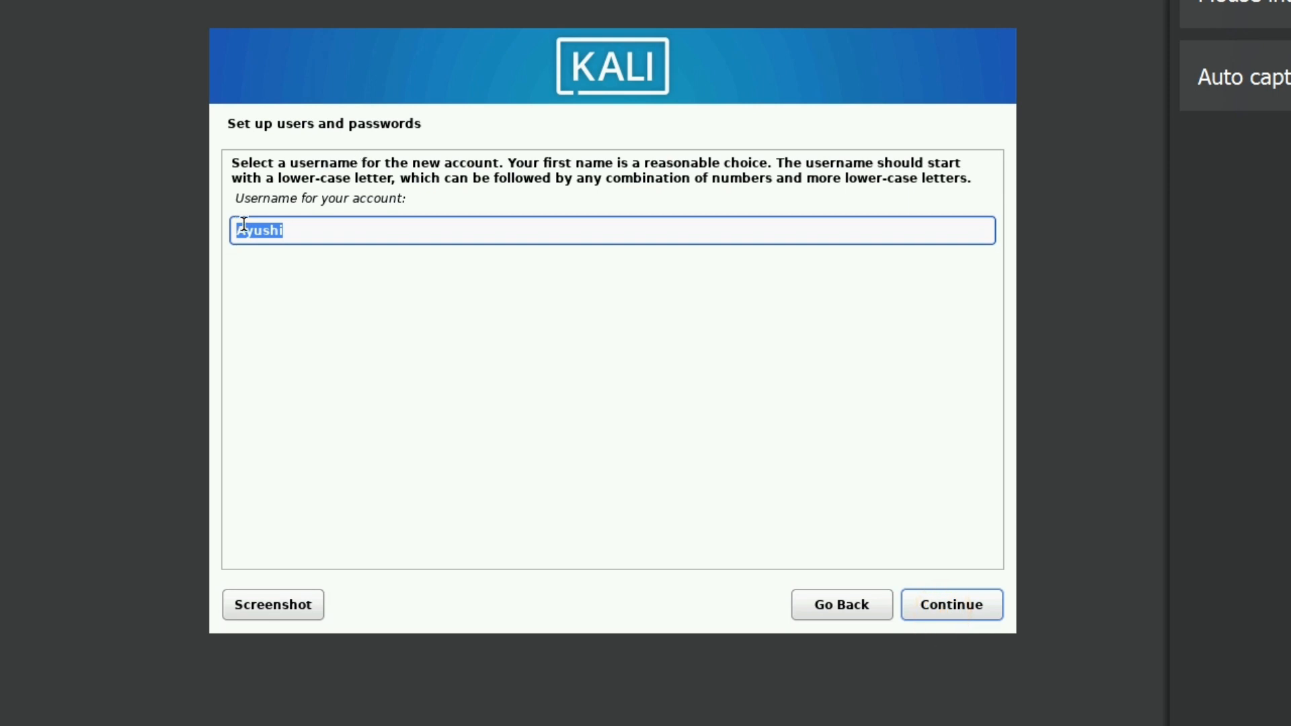
Enter a username beginning with a lower-case letter for the new account and accept it
{"action": "left_click", "coordinate": [243, 229]}
{"action": "key", "text": "BackSpace"}
{"action": "type", "text": "a"}
{"action": "left_click", "coordinate": [970, 608]}
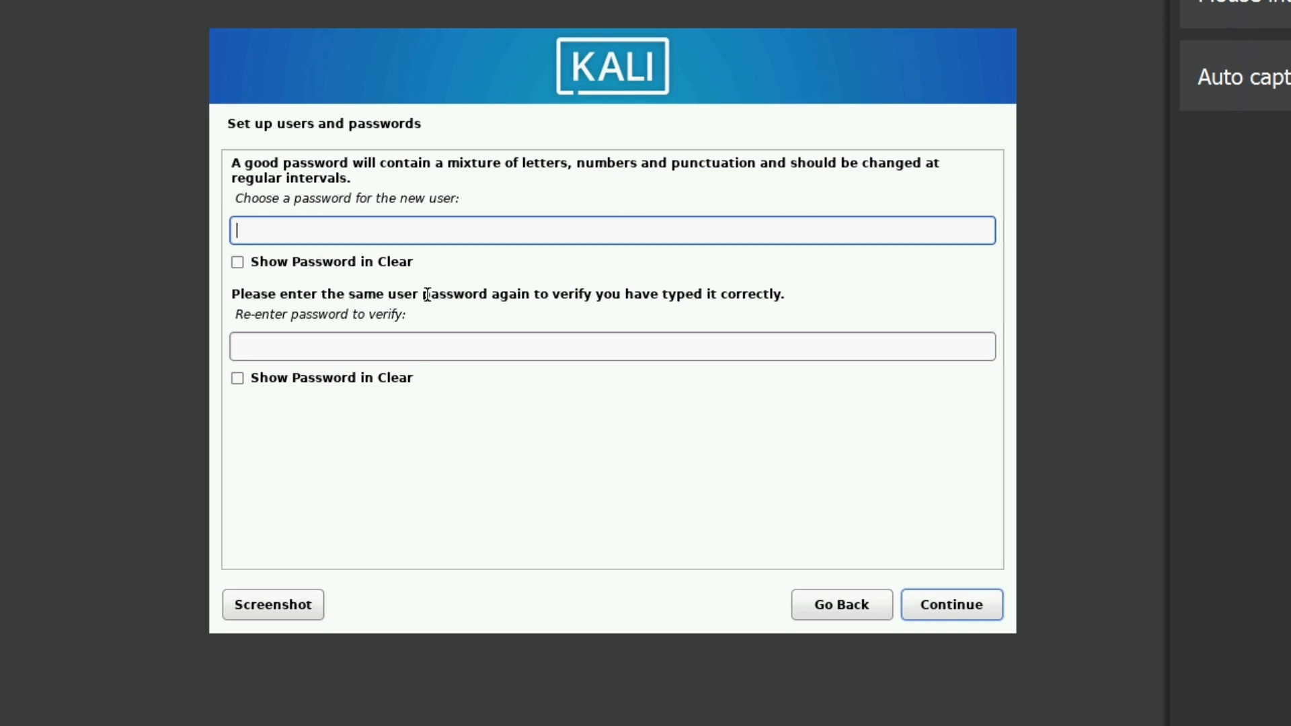
Enter the new user's password, repeat it for verification and continue to disk partitioning
{"action": "type", "text": "******"}
{"action": "left_click", "coordinate": [290, 334]}
{"action": "type", "text": "******"}
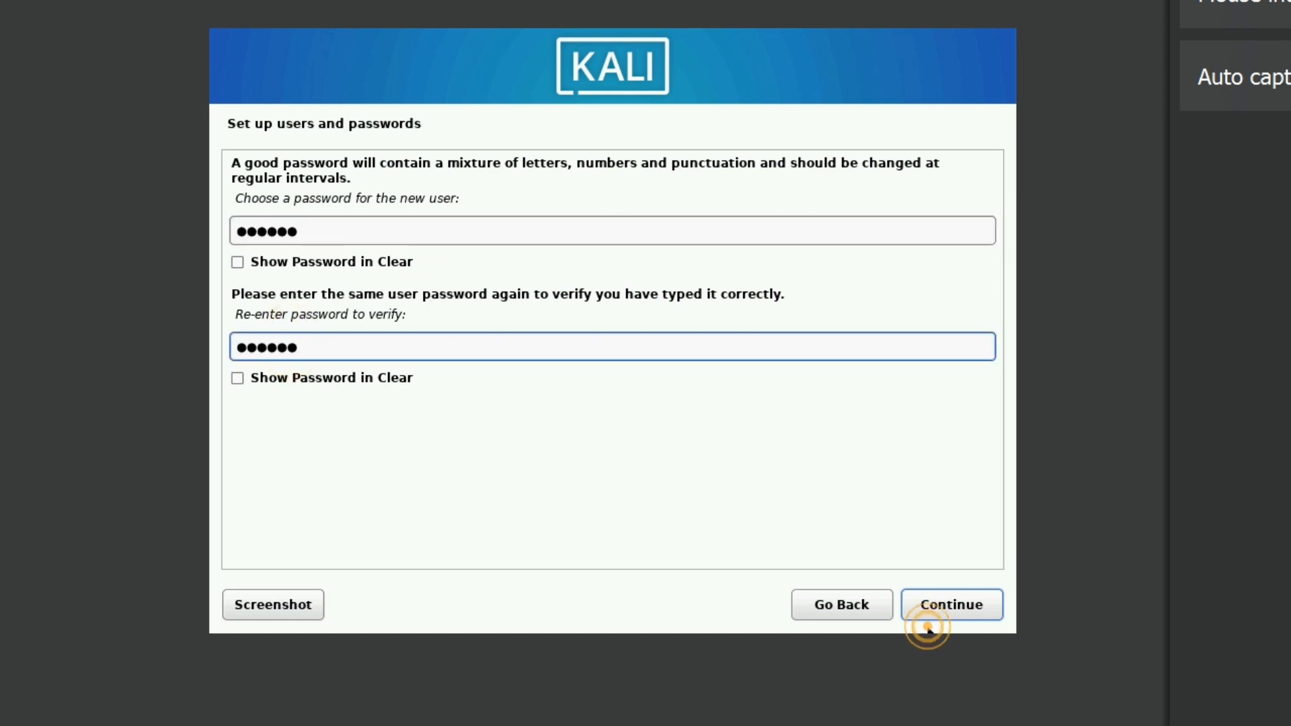
{"action": "left_click", "coordinate": [935, 611]}
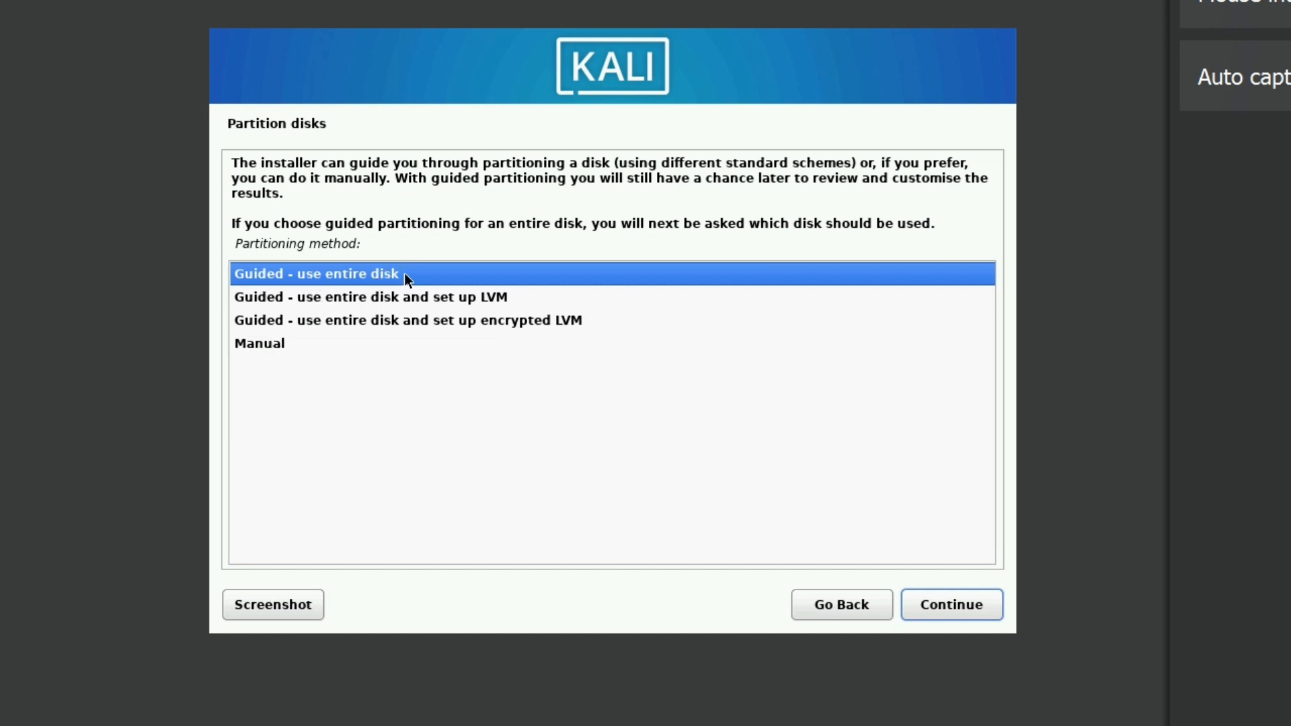
Set up guided partitioning using the entire VBOX hard disk (sda), with all files in one partition
{"action": "left_click", "coordinate": [937, 618]}
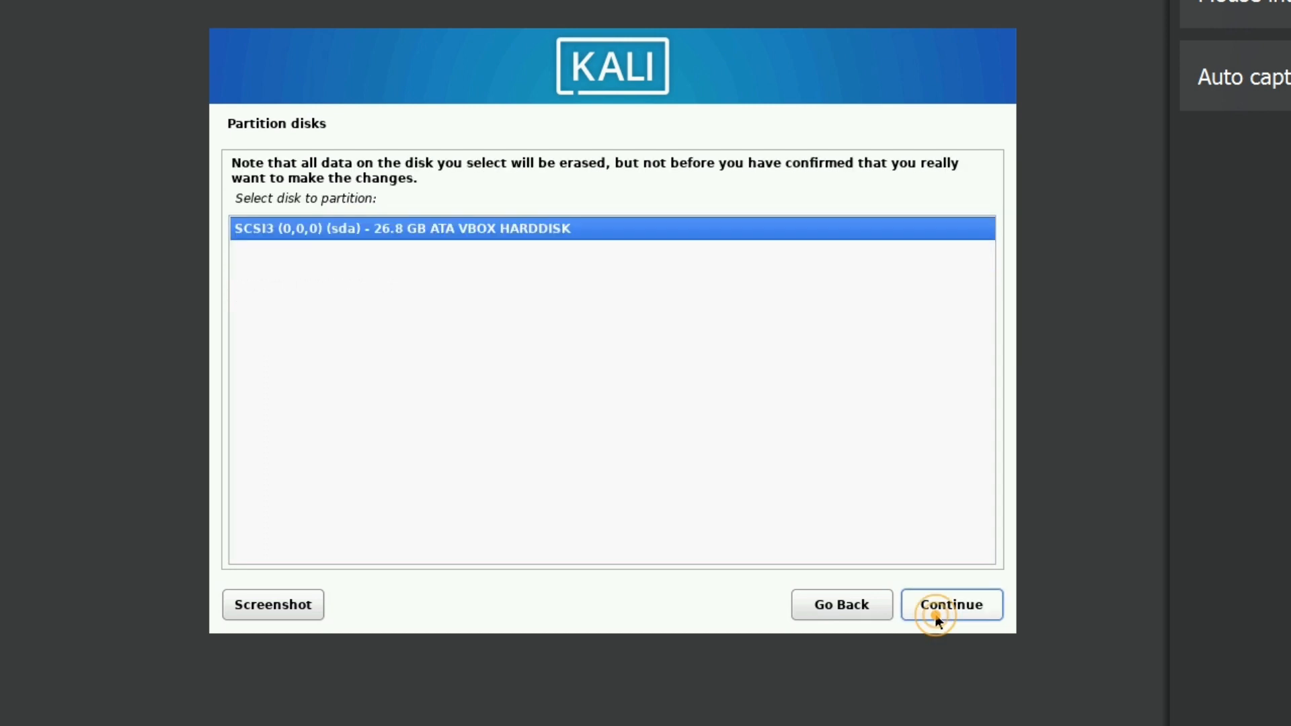
{"action": "left_click", "coordinate": [937, 616]}
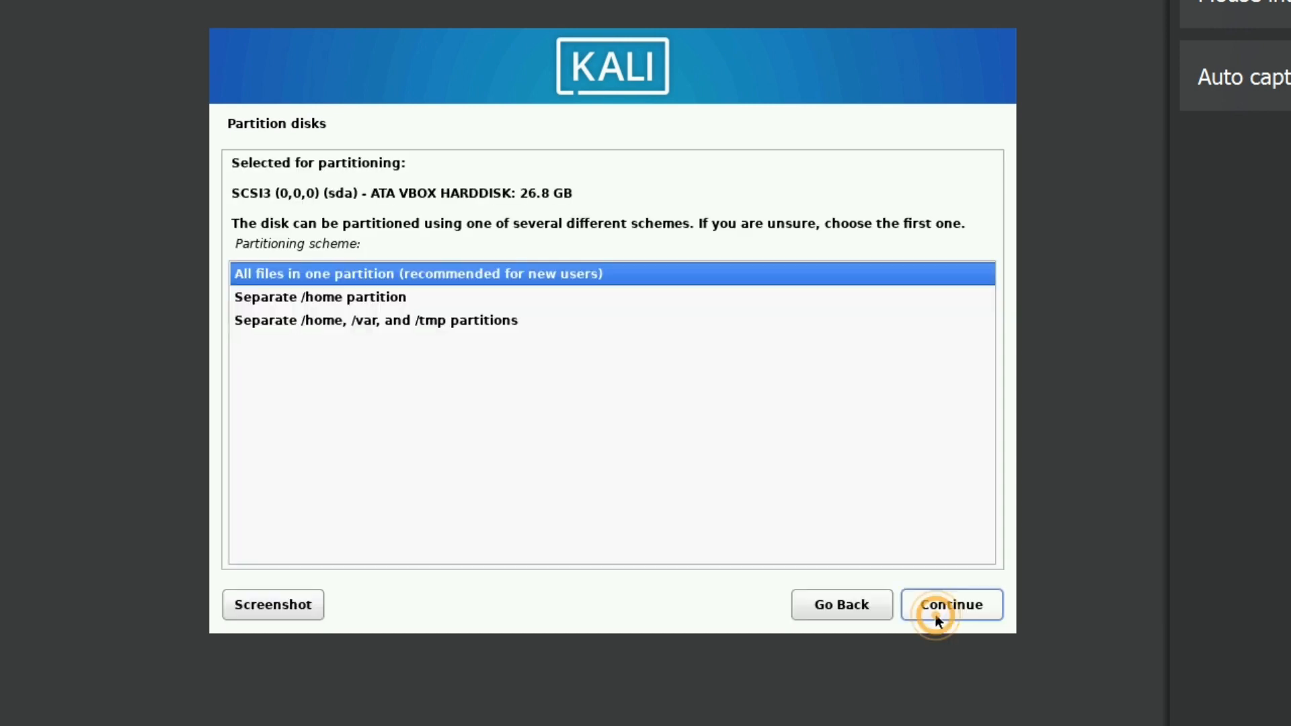
{"action": "left_click", "coordinate": [928, 618]}
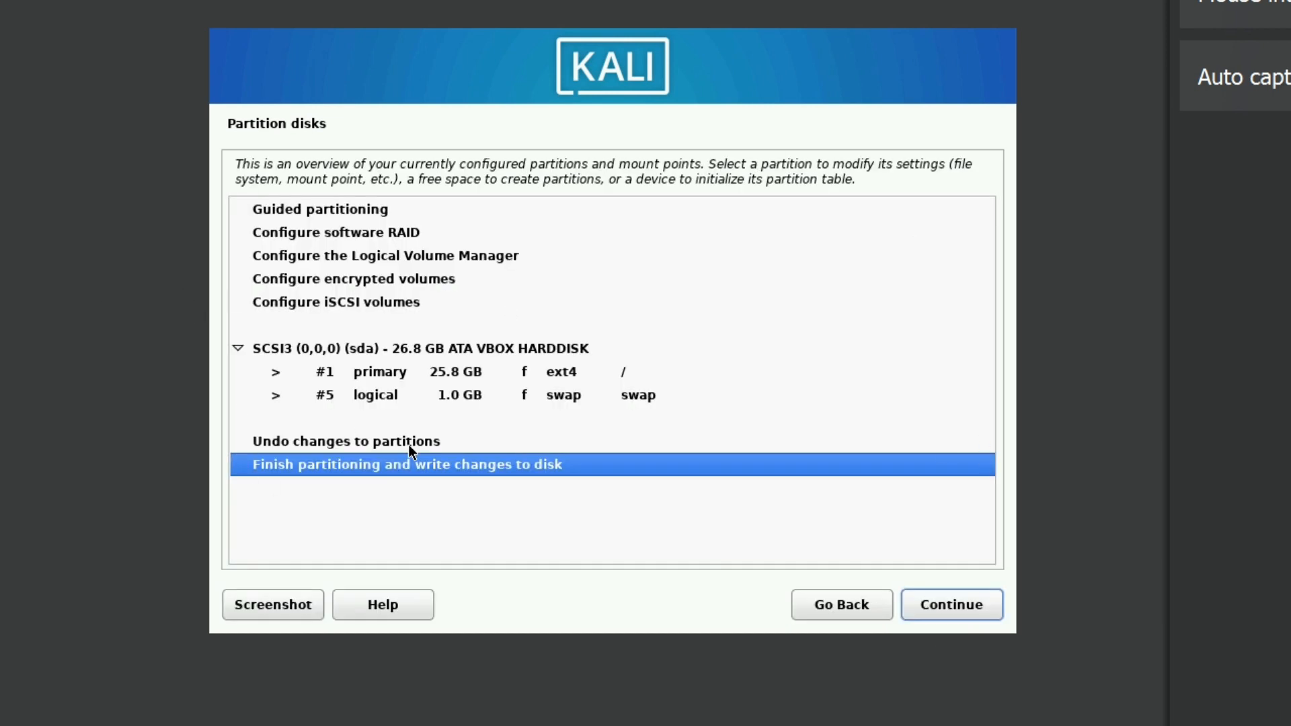
Finish partitioning and agree to write the partition changes to disk
{"action": "left_click", "coordinate": [955, 610]}
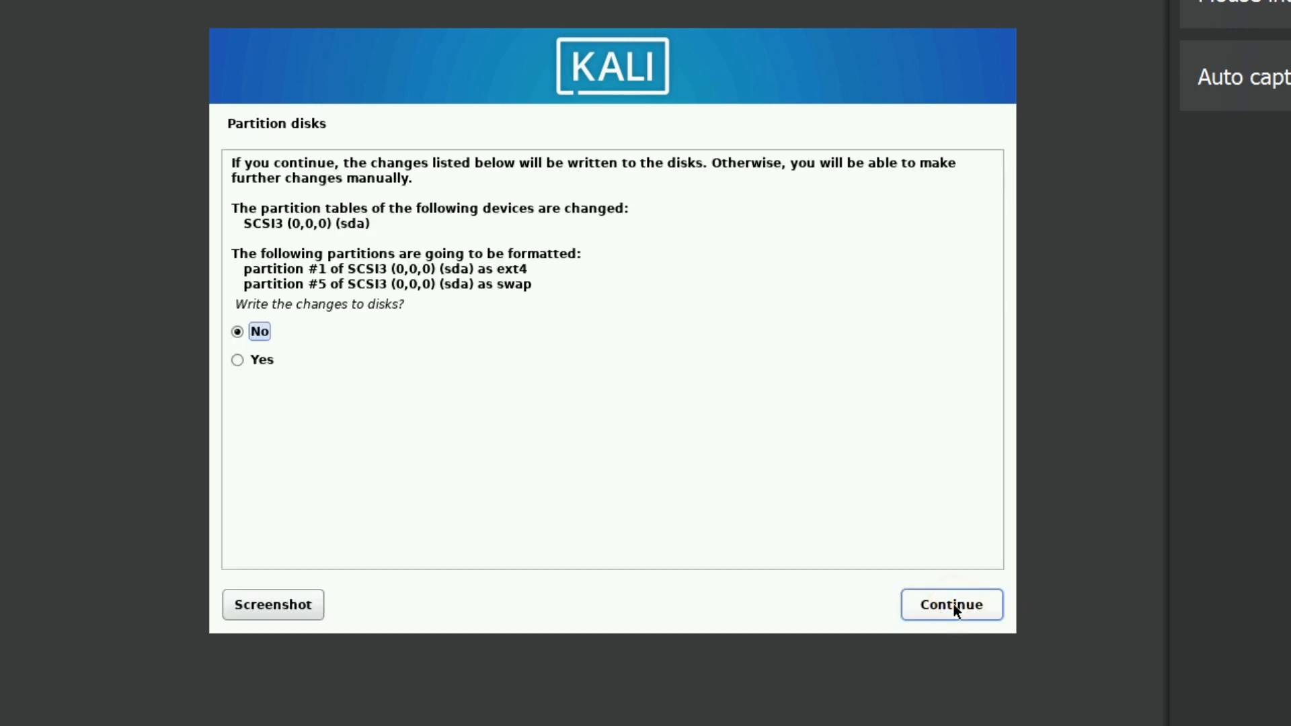
{"action": "left_click", "coordinate": [246, 363]}
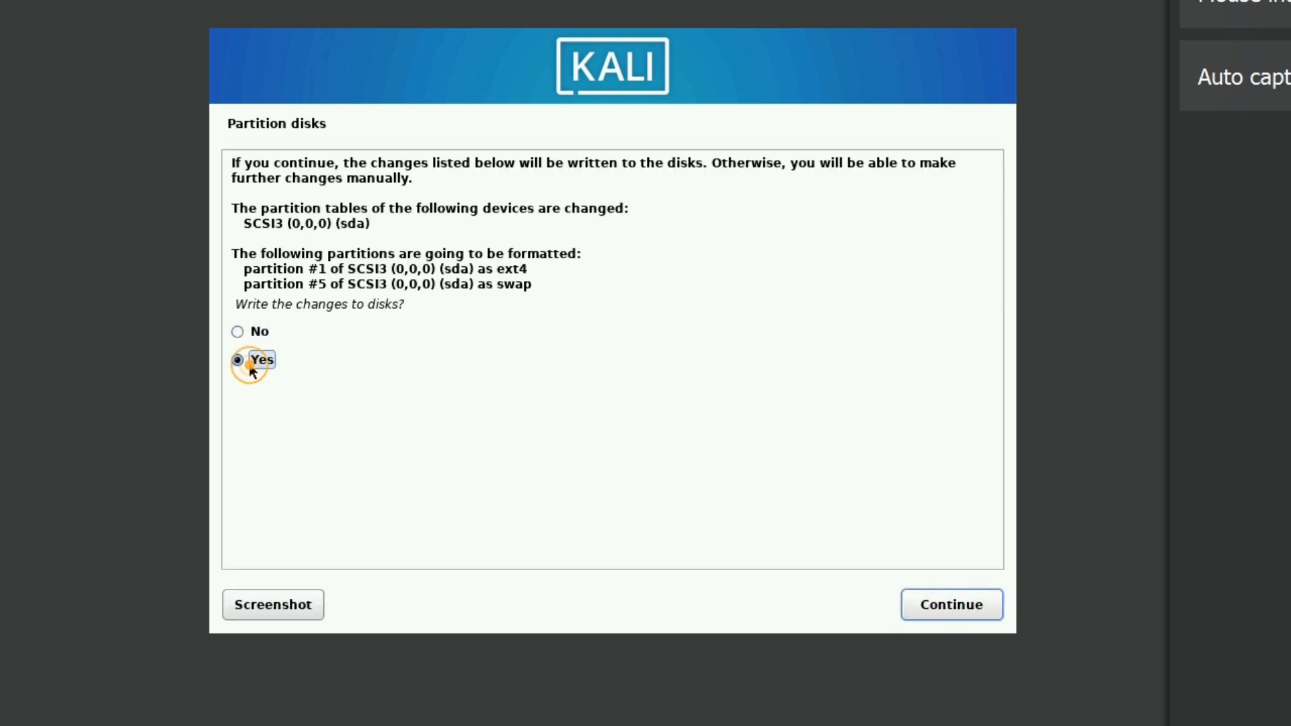
{"action": "left_click", "coordinate": [938, 608]}
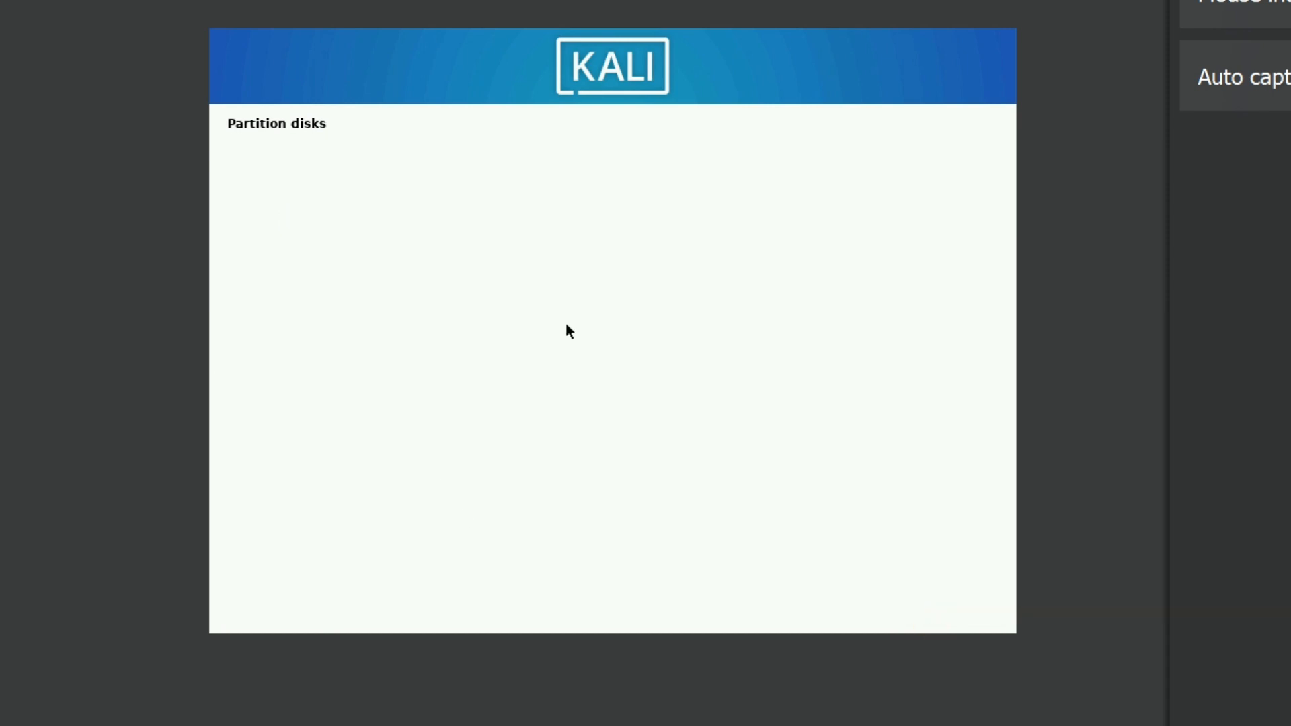